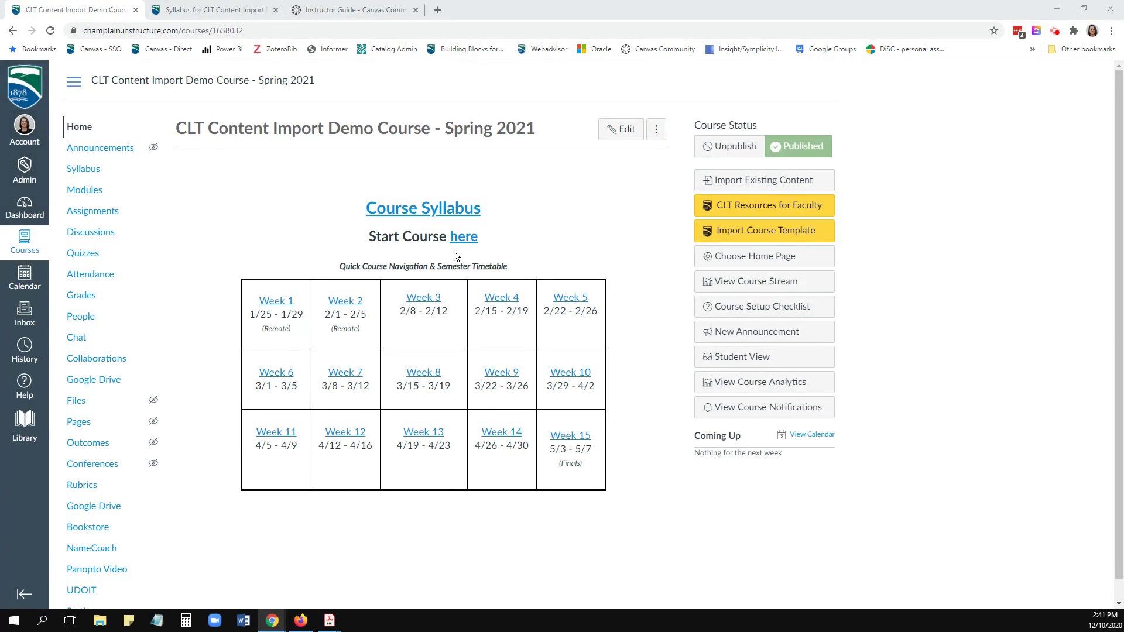
Step: Go to the Rubrics page of the CLT Content Import Demo Course
click(81, 484)
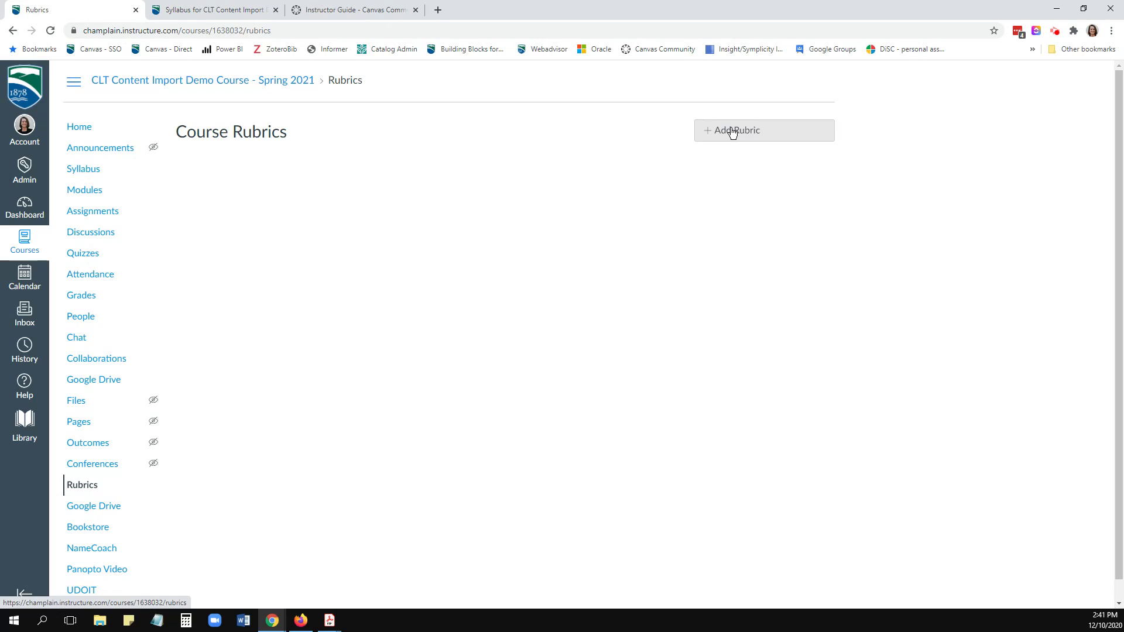
Step: Begin a new rubric from the Course Rubrics page with + Add Rubric
click(733, 131)
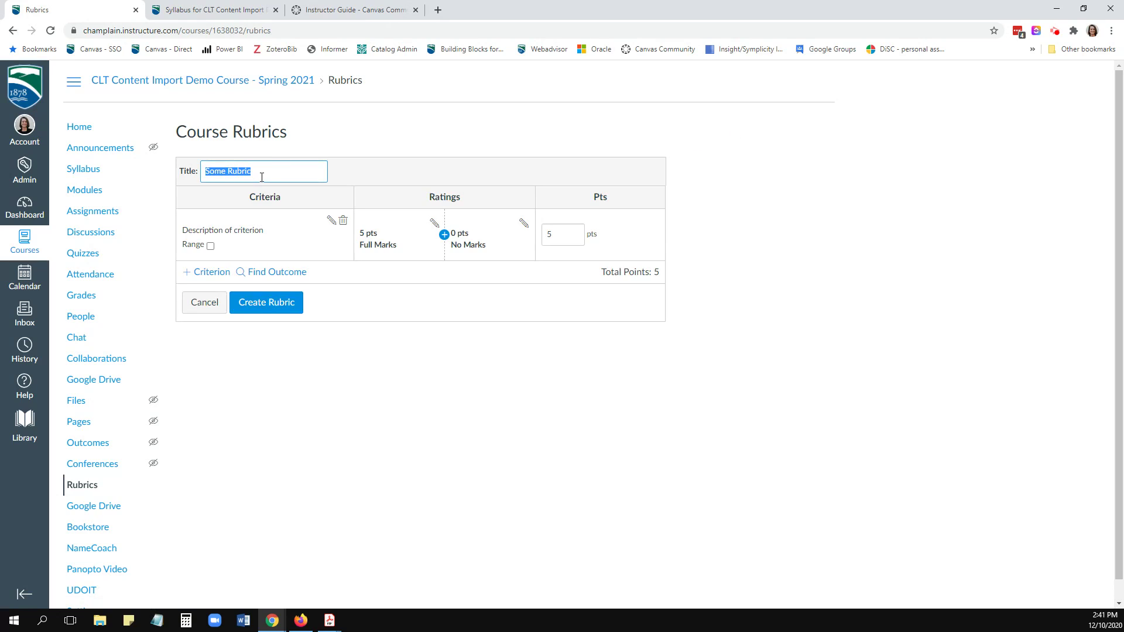
text(Written)
text( assignment ru)
text(bric)
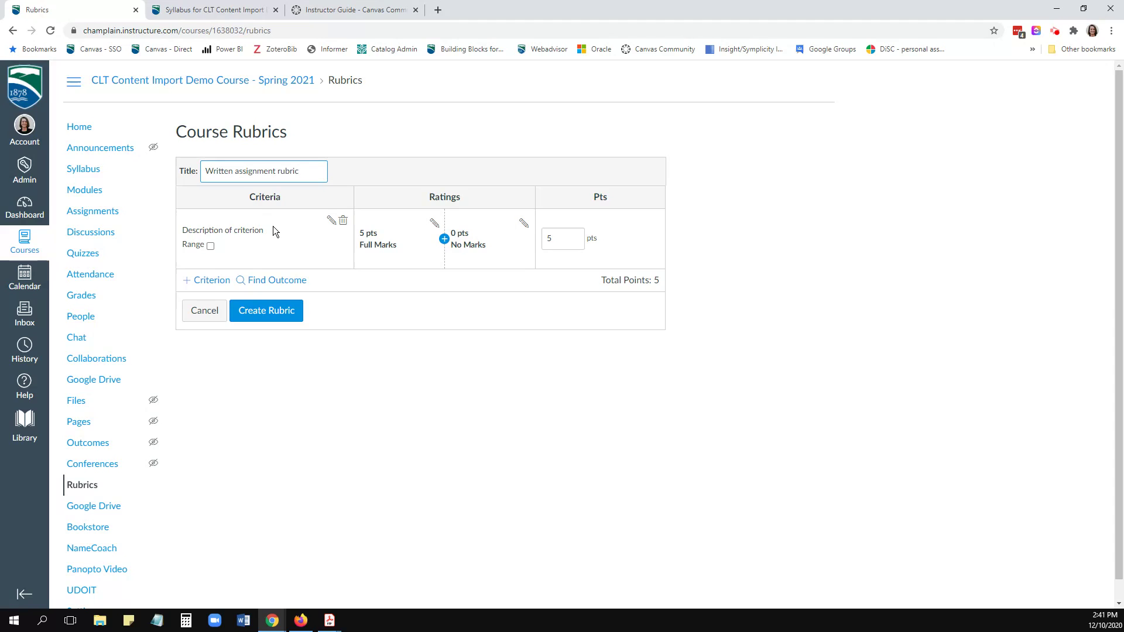
Step: Name the first criterion 'Critical Thinking', copied from the syllabus rubric table
click(330, 223)
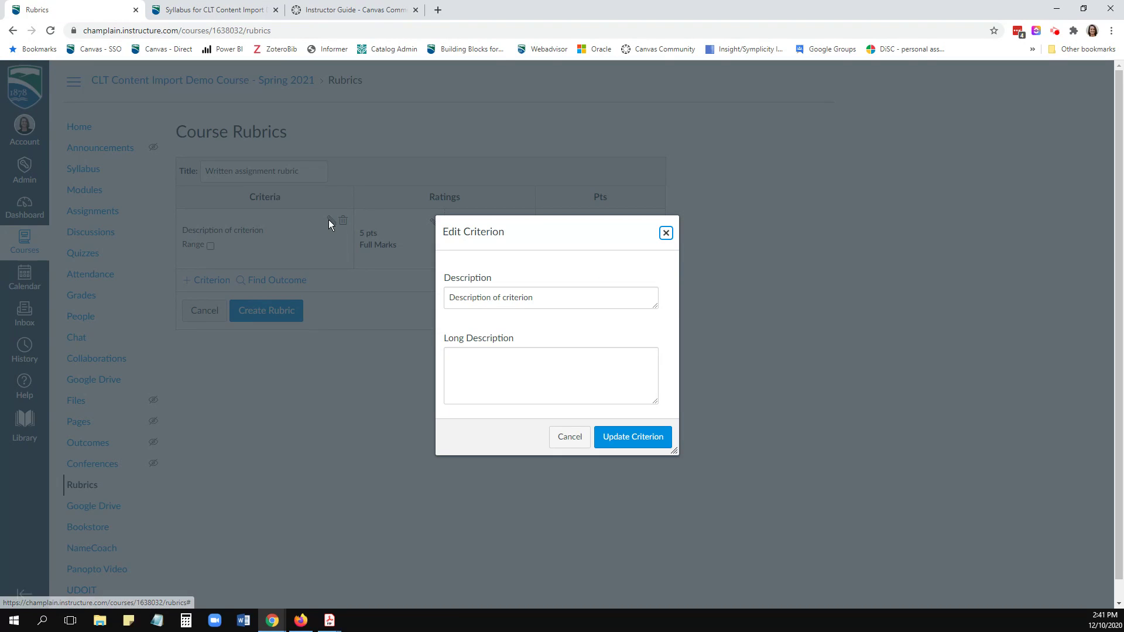
click(224, 10)
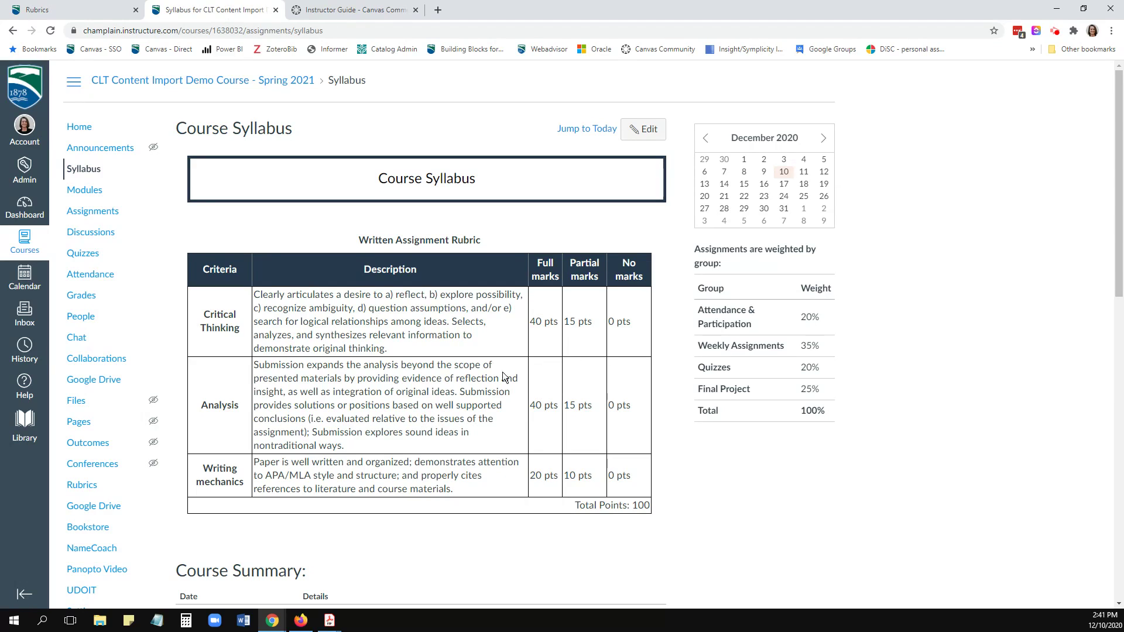
mouse_move(242, 327)
mouse_down()
mouse_move(215, 327)
mouse_move(203, 312)
mouse_up()
key(ctrl+c)
click(82, 9)
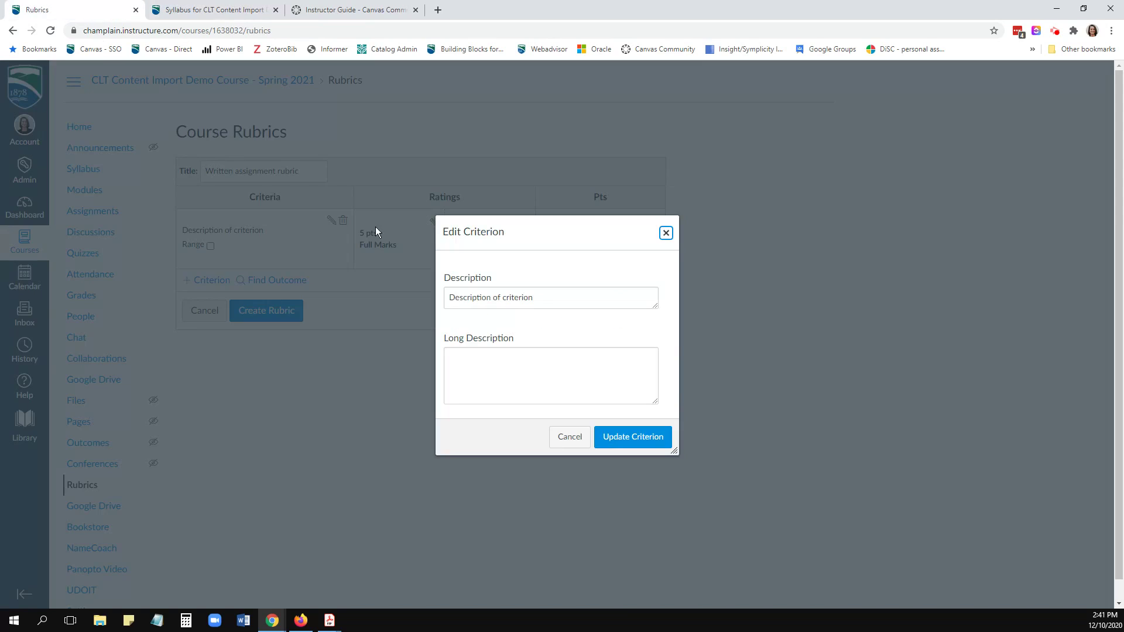
triple_click(508, 300)
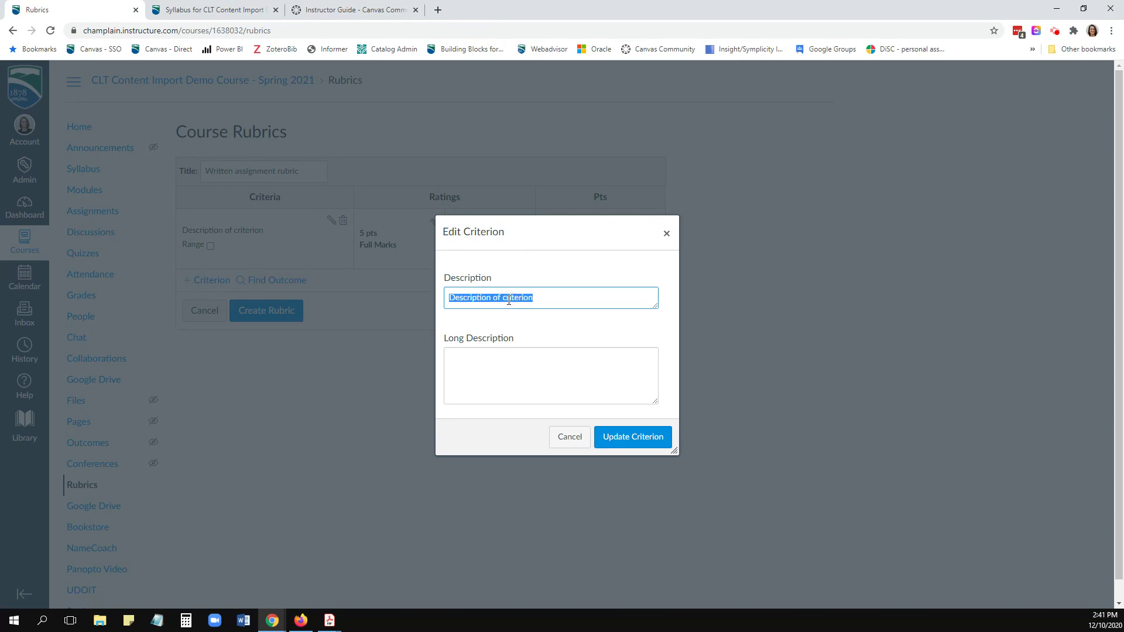
key(ctrl+v)
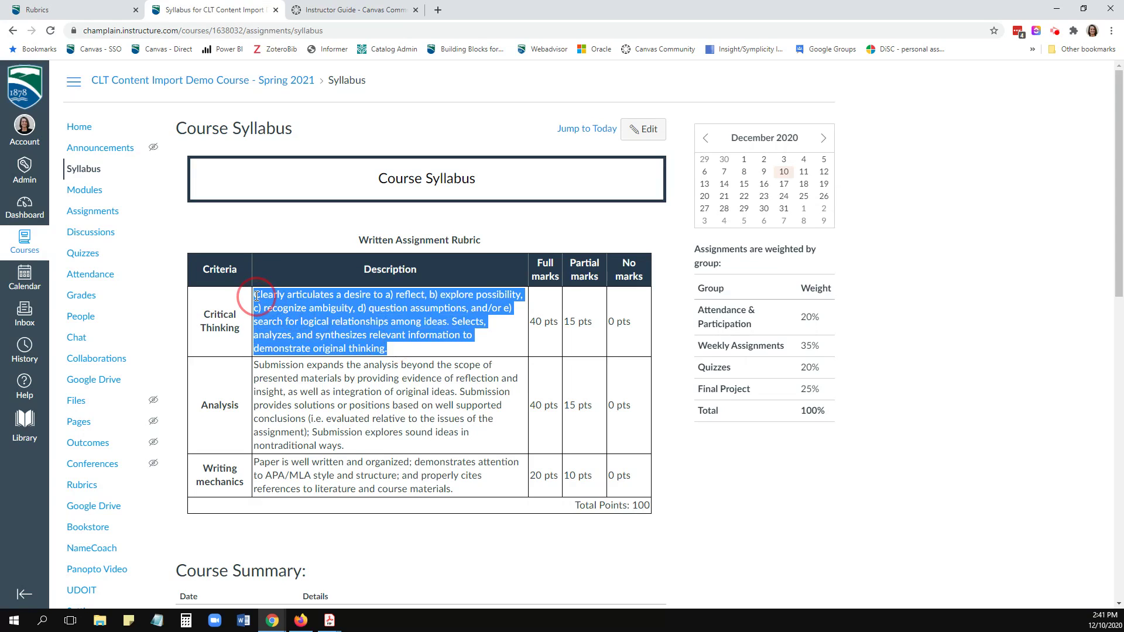
Step: Paste the syllabus Critical Thinking description as the long description and save the criterion
key(ctrl+c)
click(37, 10)
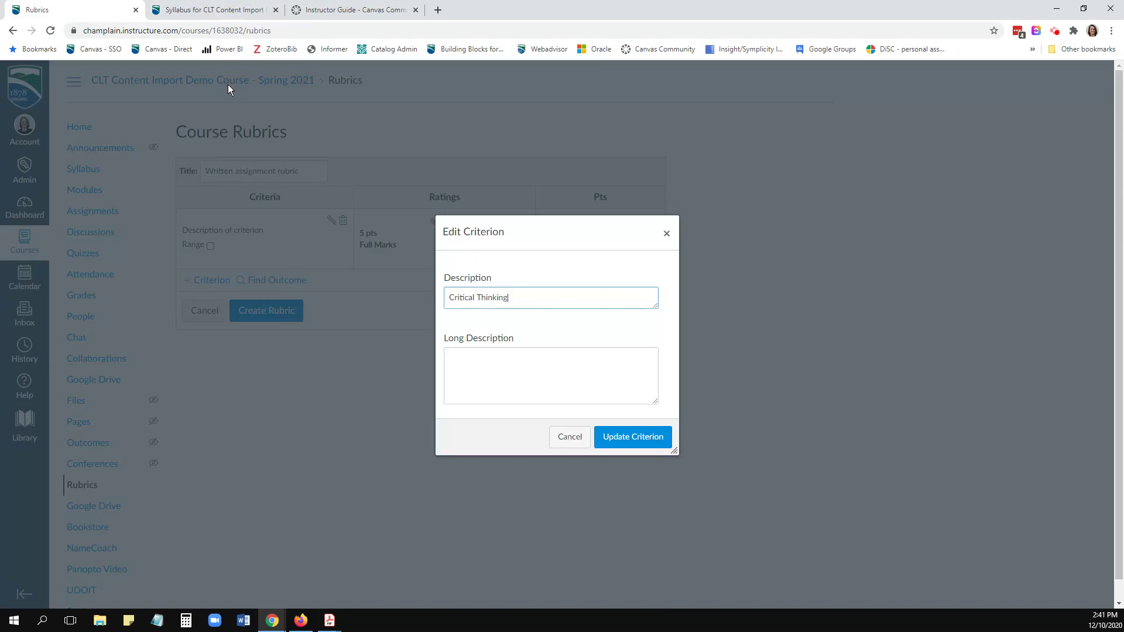
click(551, 378)
key(ctrl+v)
click(633, 436)
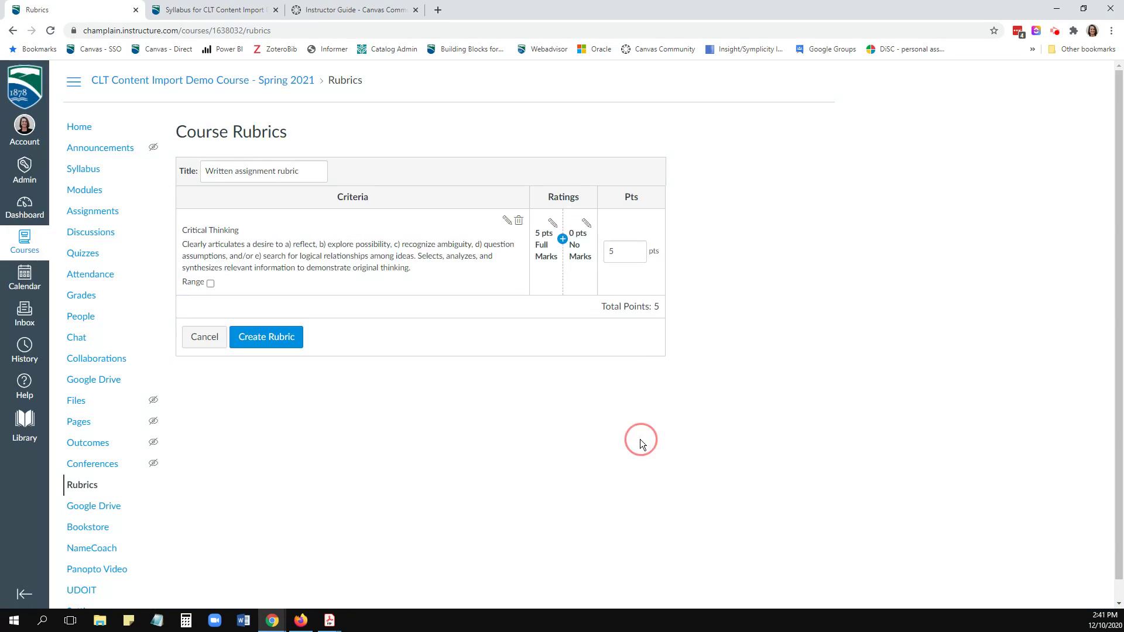
Step: Change the Critical Thinking criterion's points to 40
double_click(624, 256)
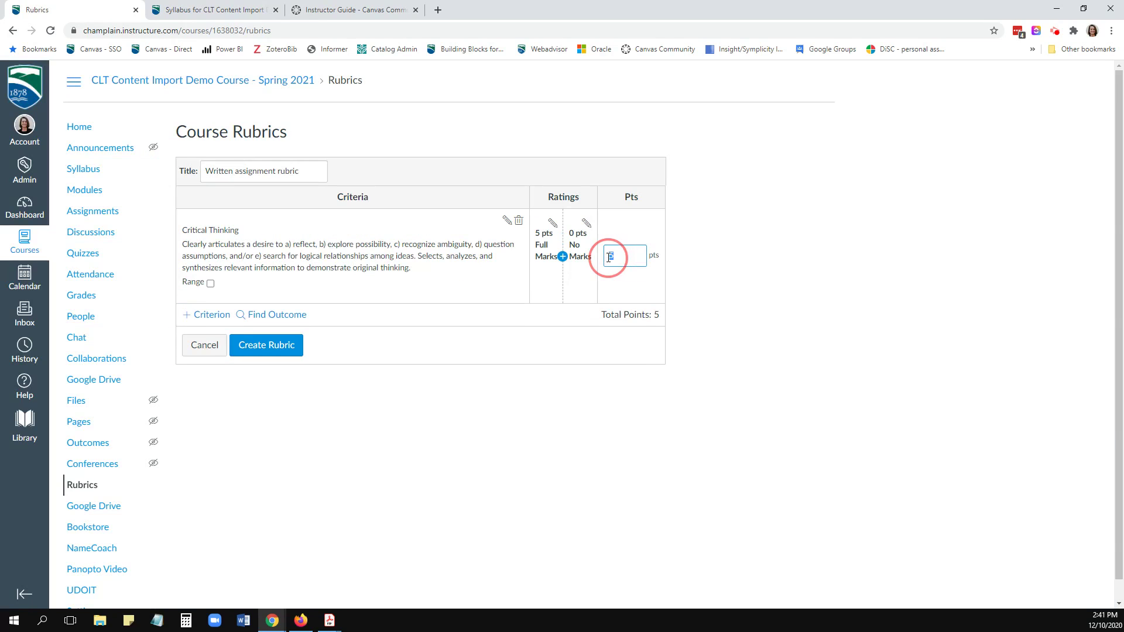
text(40)
click(633, 285)
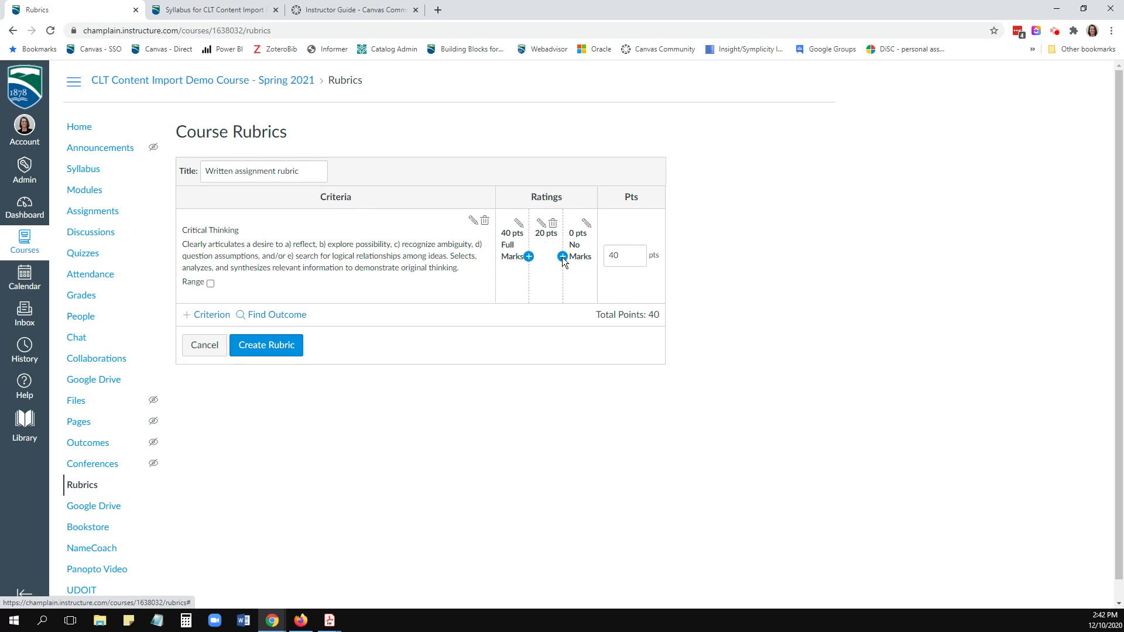
Step: Add a 20-point rating titled 'Partial marks' between Full Marks and No Marks
click(563, 257)
click(512, 334)
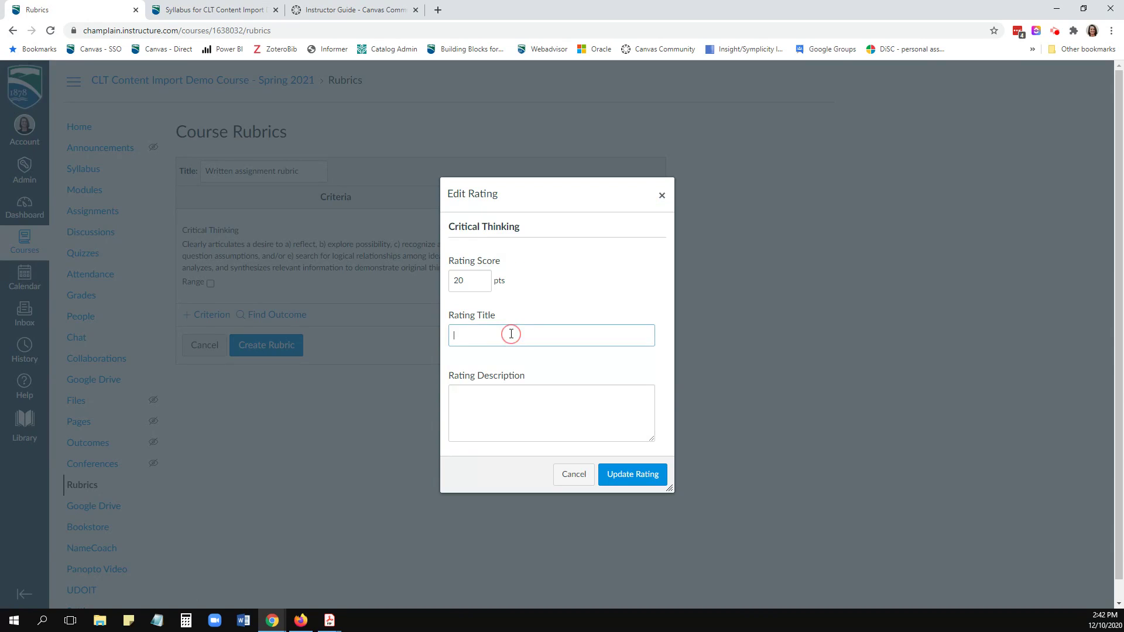
text(Partial marks)
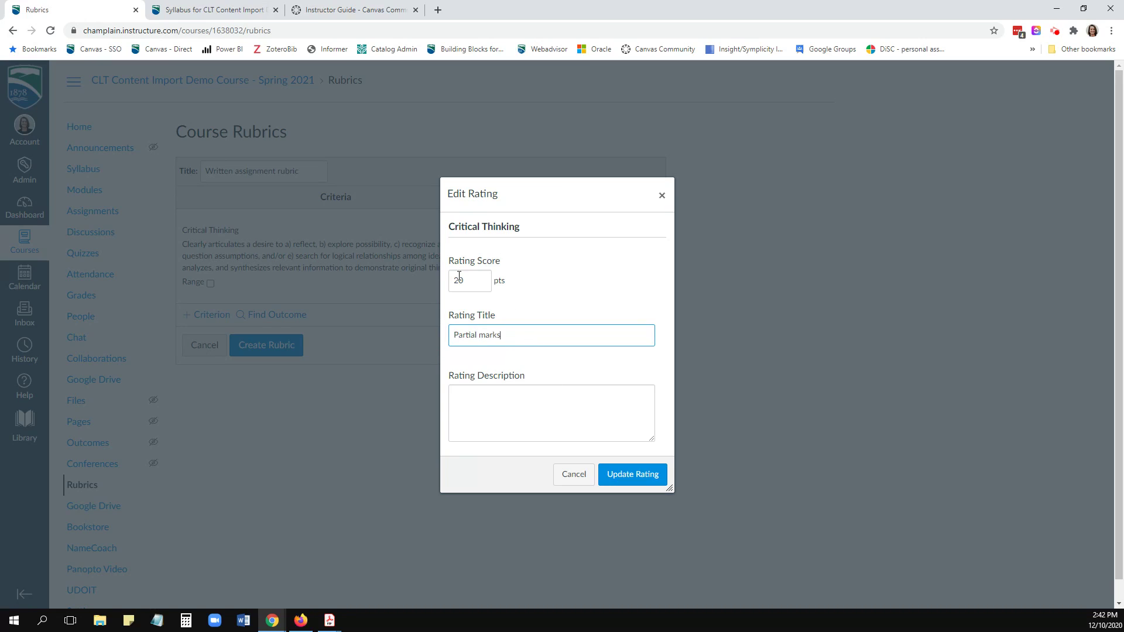
click(508, 401)
click(649, 478)
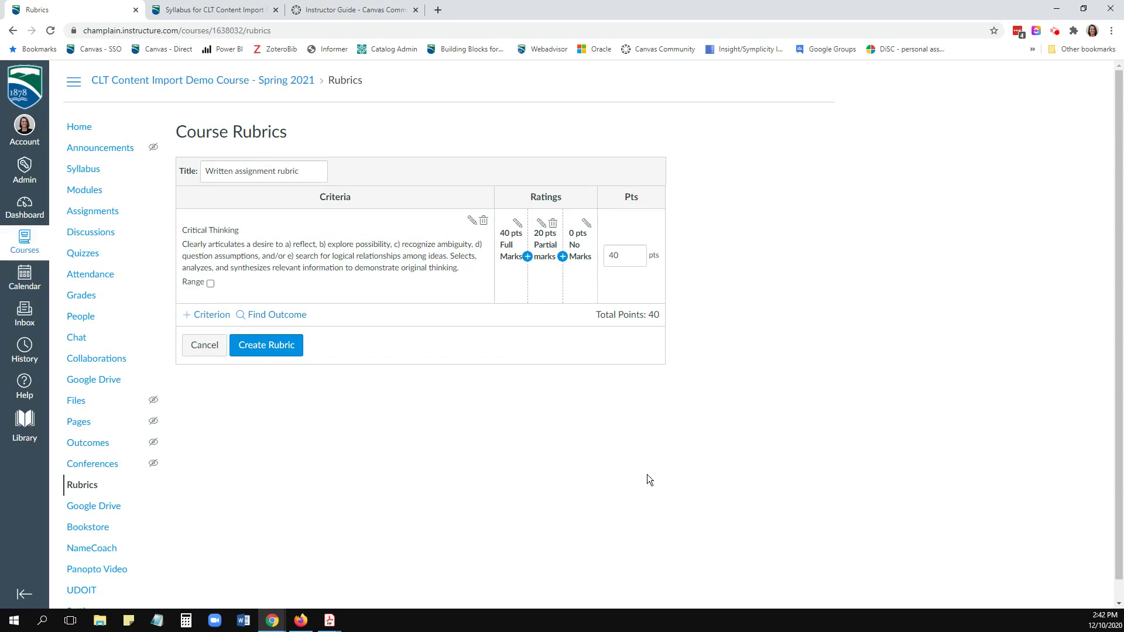
Step: Duplicate Critical Thinking and rename the copy 'Analysis' using the syllabus wording
click(220, 318)
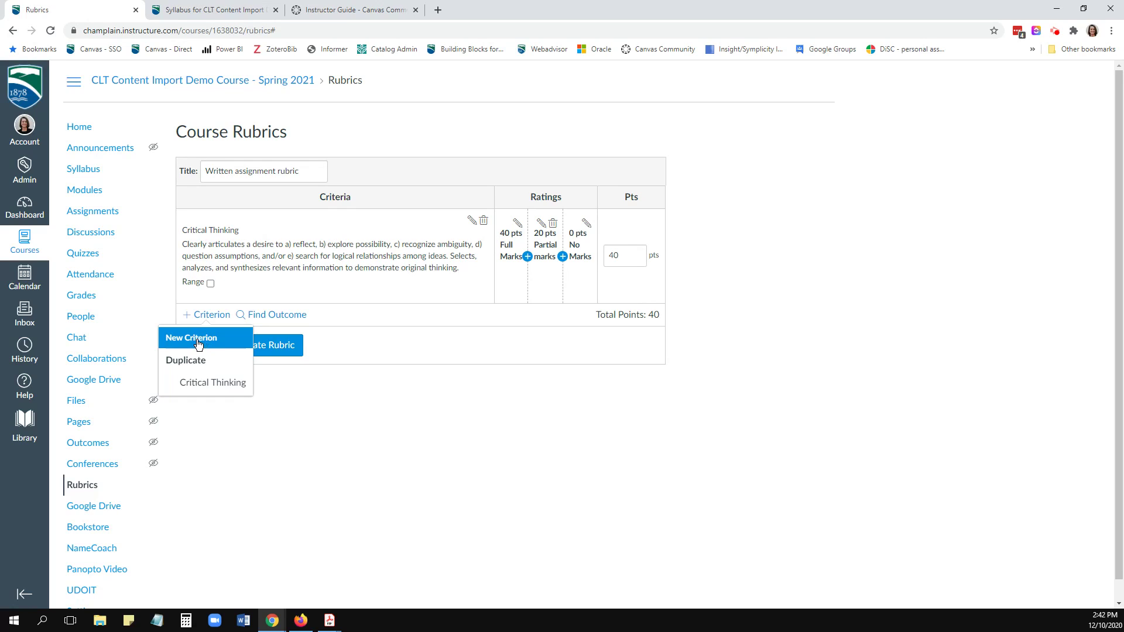
click(206, 384)
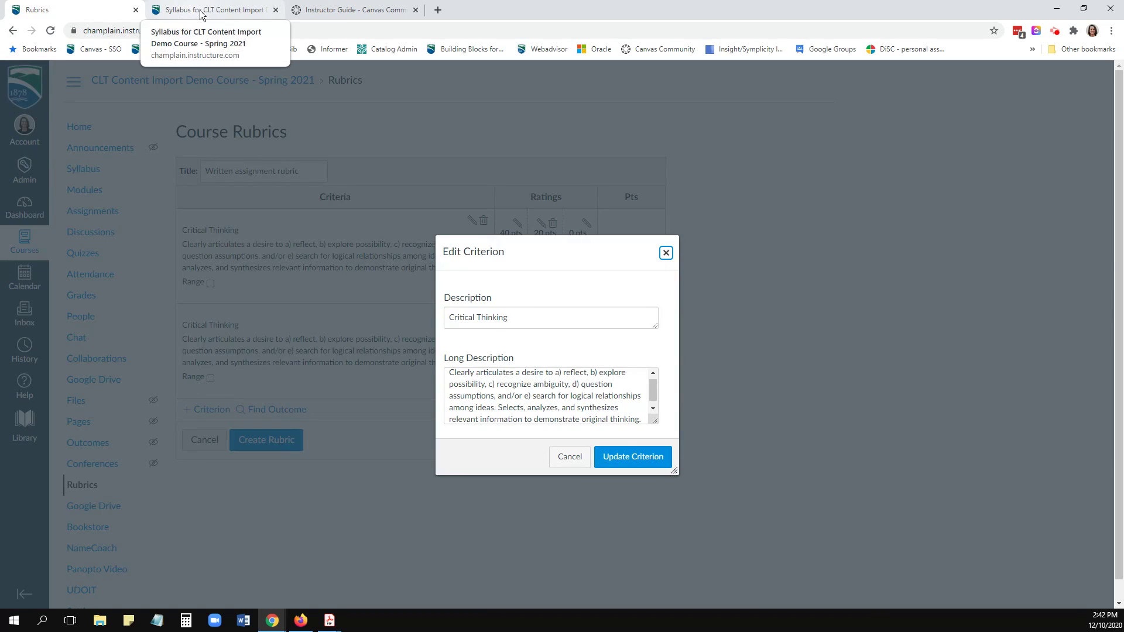
click(202, 10)
double_click(214, 405)
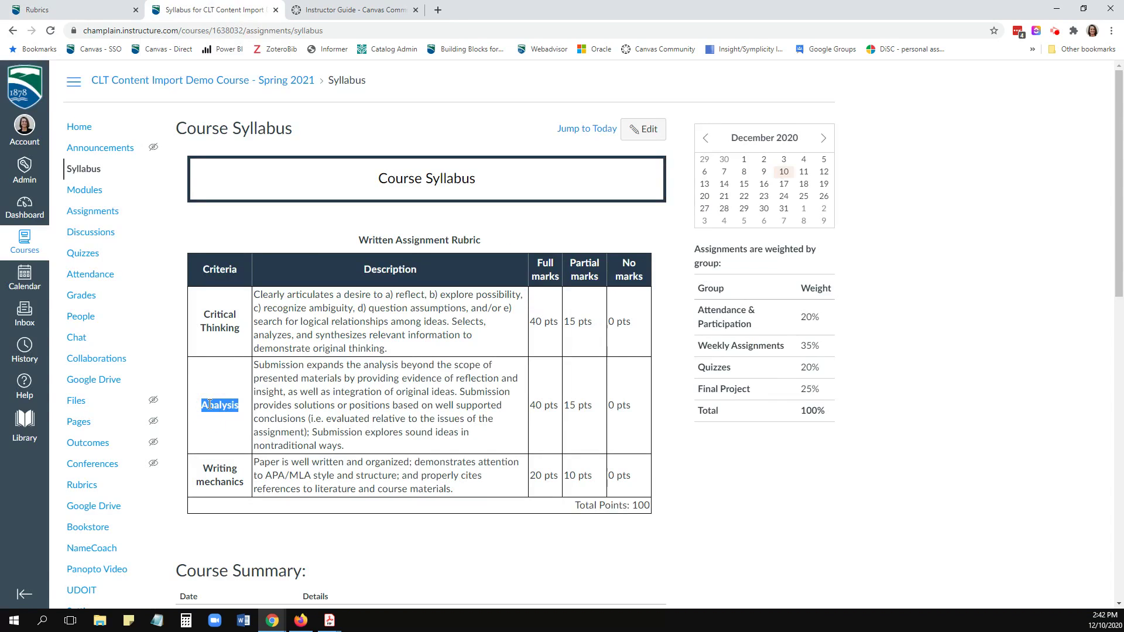
key(ctrl+c)
click(36, 9)
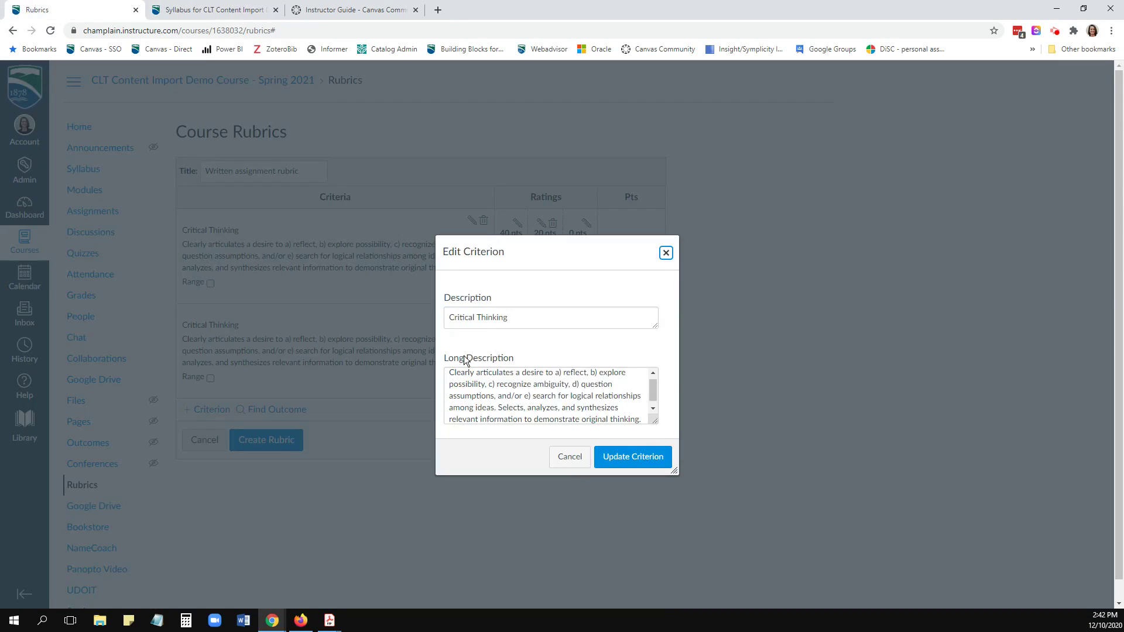
click(499, 317)
key(ctrl+a)
key(ctrl+v)
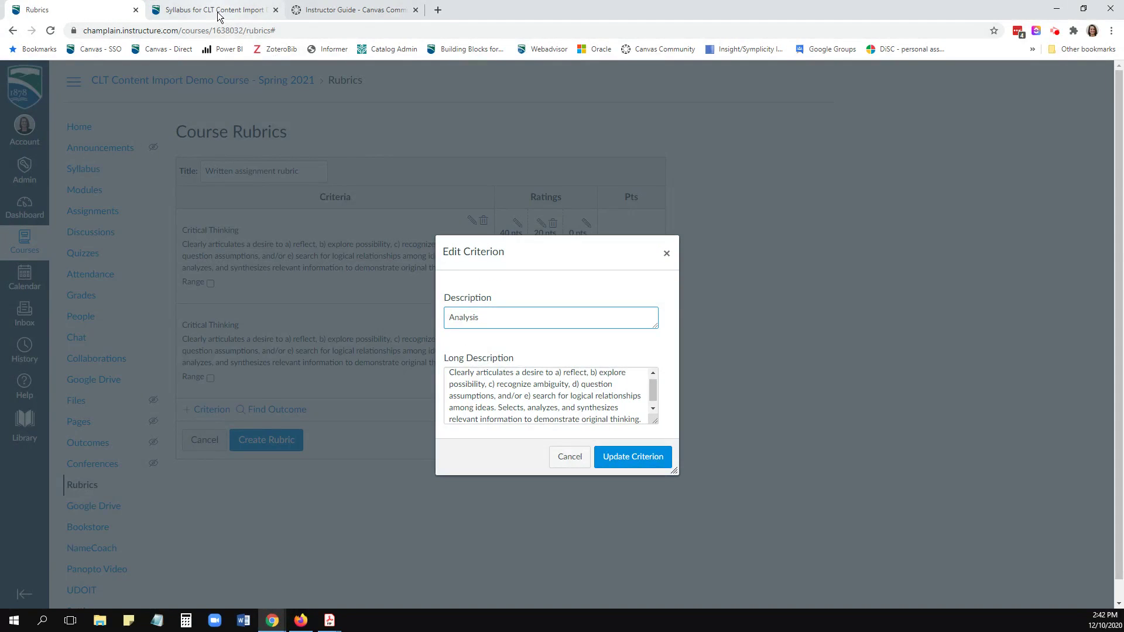
Step: Replace the Analysis long description with the syllabus Analysis paragraph and save it
click(214, 10)
drag(348, 446, 255, 364)
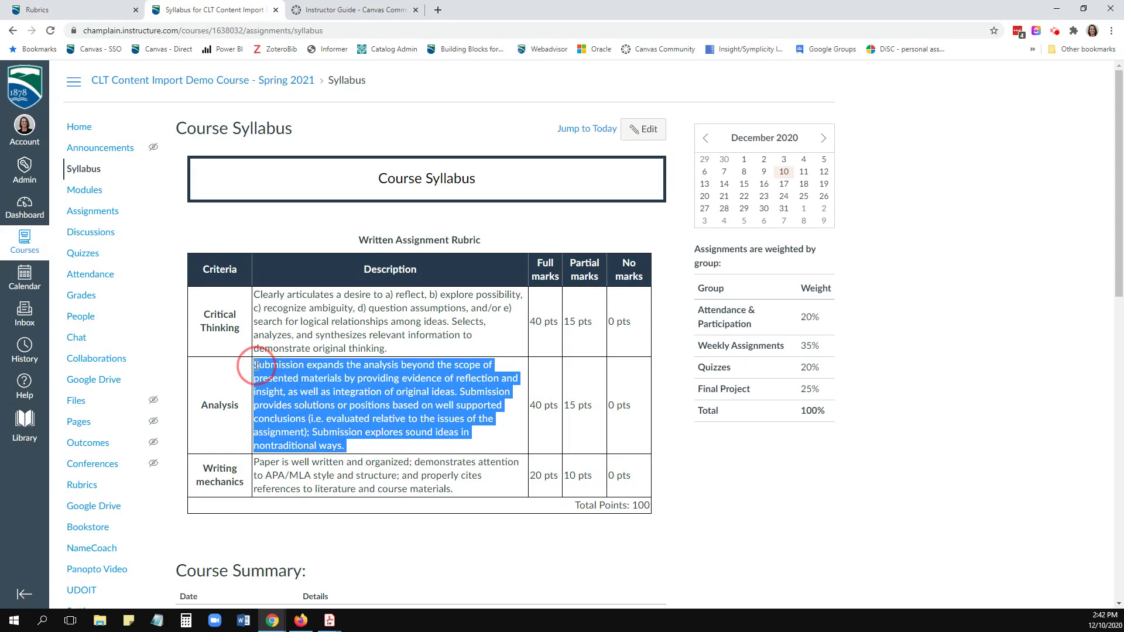
key(ctrl+c)
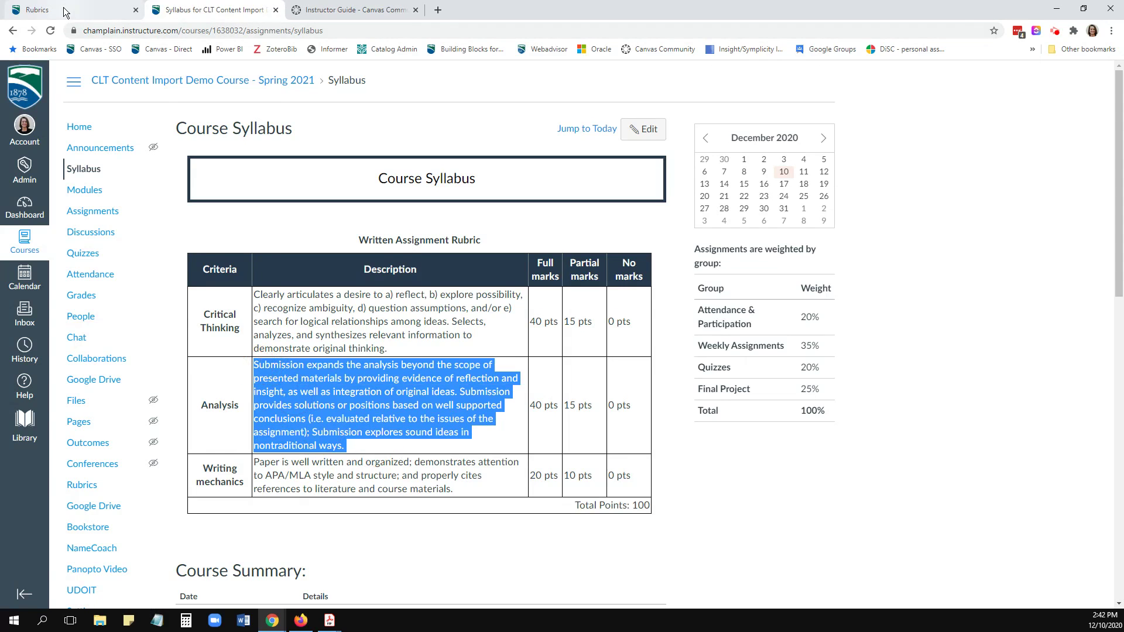
click(37, 10)
click(459, 412)
key(ctrl+a)
key(ctrl+v)
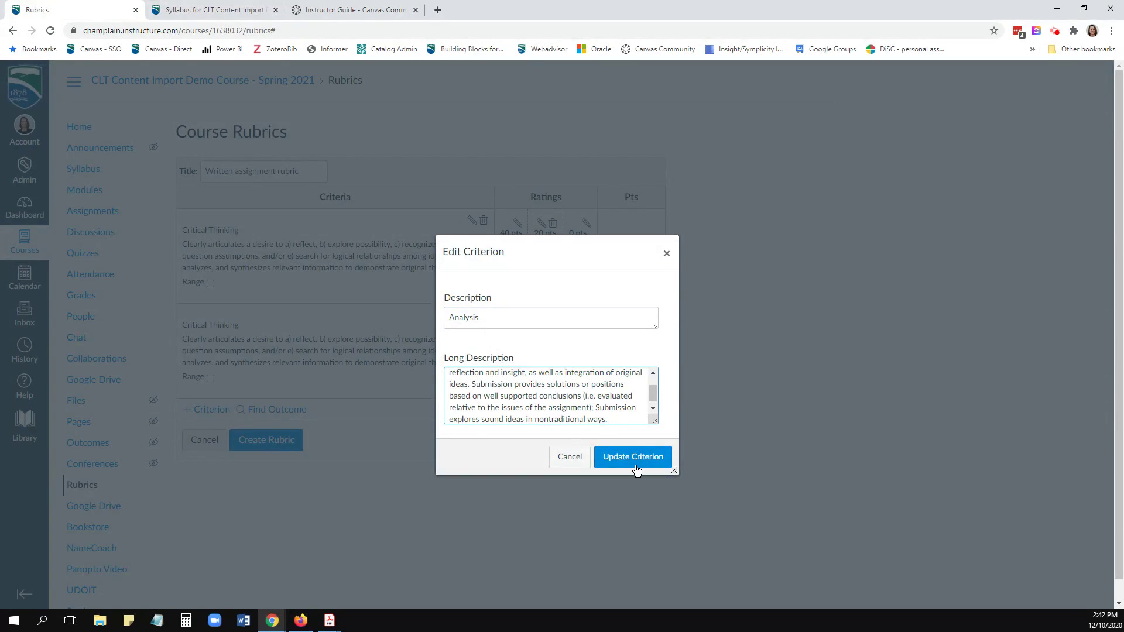
click(633, 457)
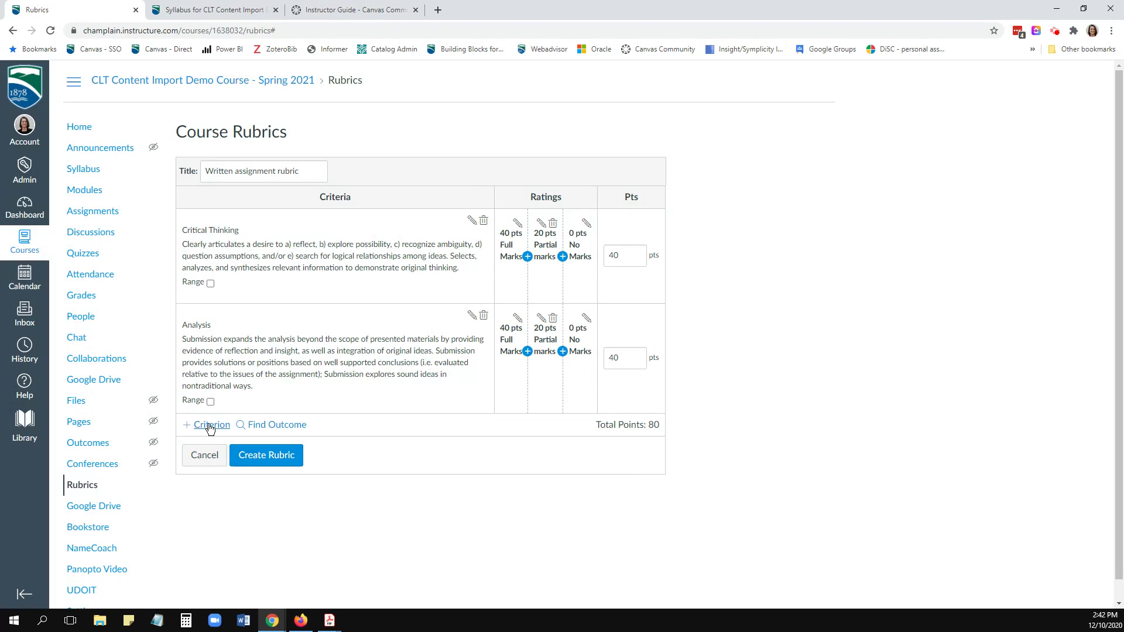
Step: Duplicate Critical Thinking again and rename the copy 'Writing mechanics' from the syllabus
click(208, 423)
click(211, 501)
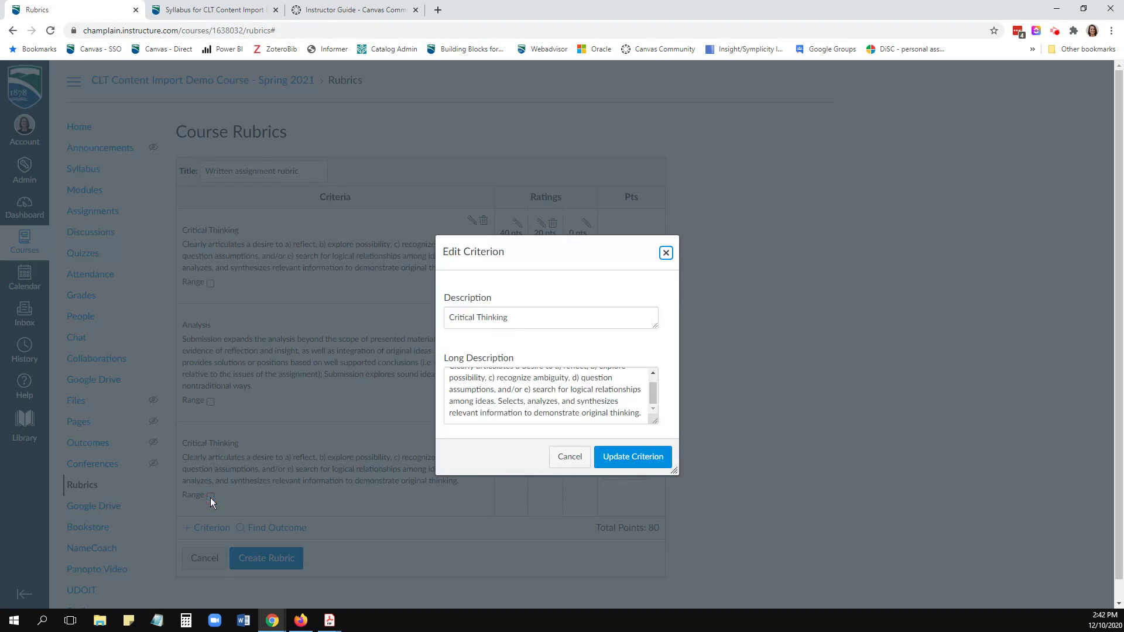
click(211, 10)
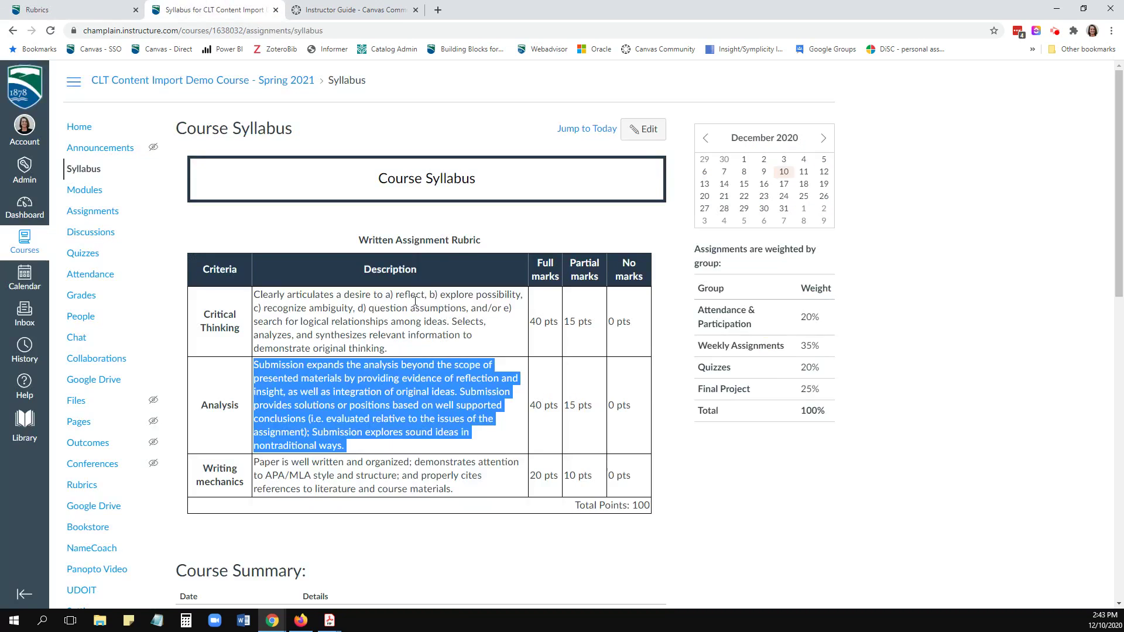
click(243, 481)
drag(245, 483, 204, 467)
key(ctrl+c)
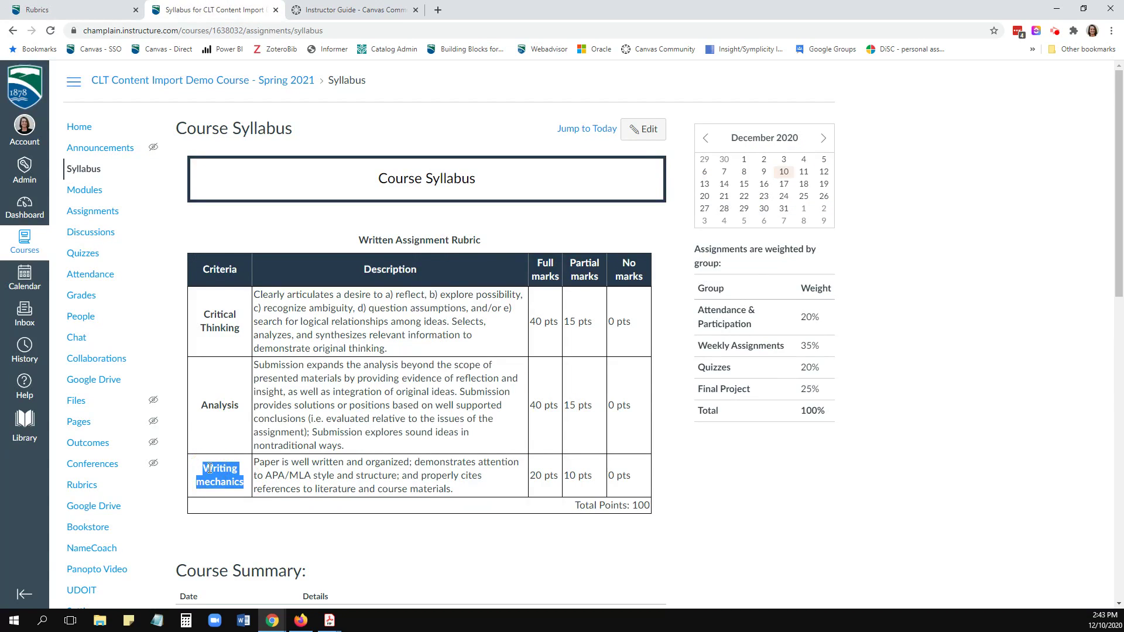
click(70, 10)
double_click(494, 318)
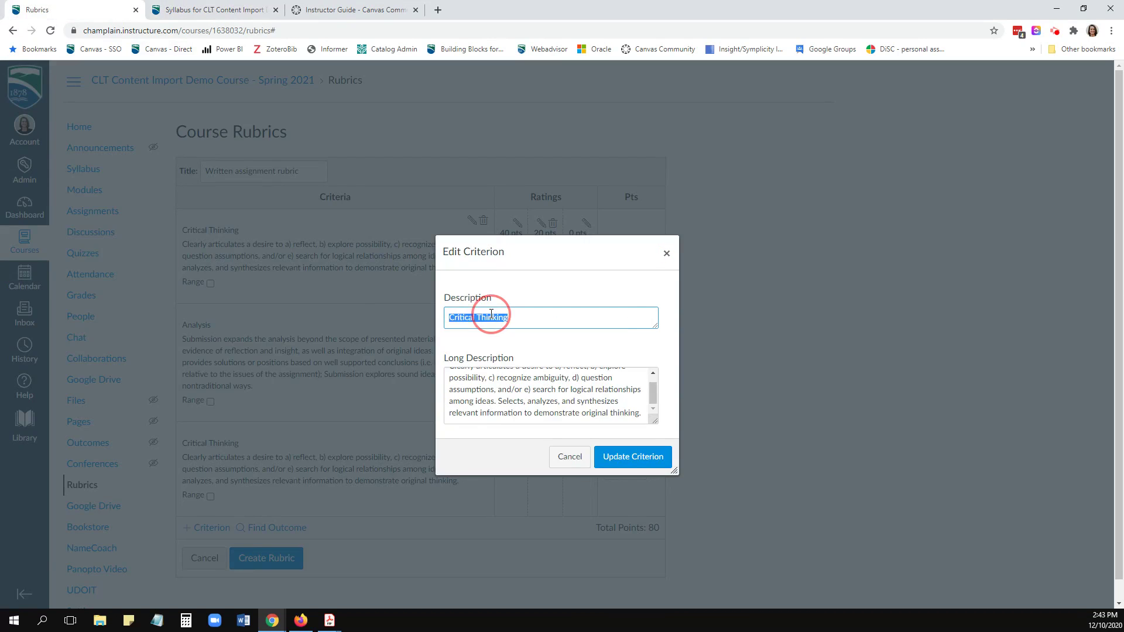
key(ctrl+v)
Step: Give Writing mechanics the syllabus description as its long description and save it
click(210, 9)
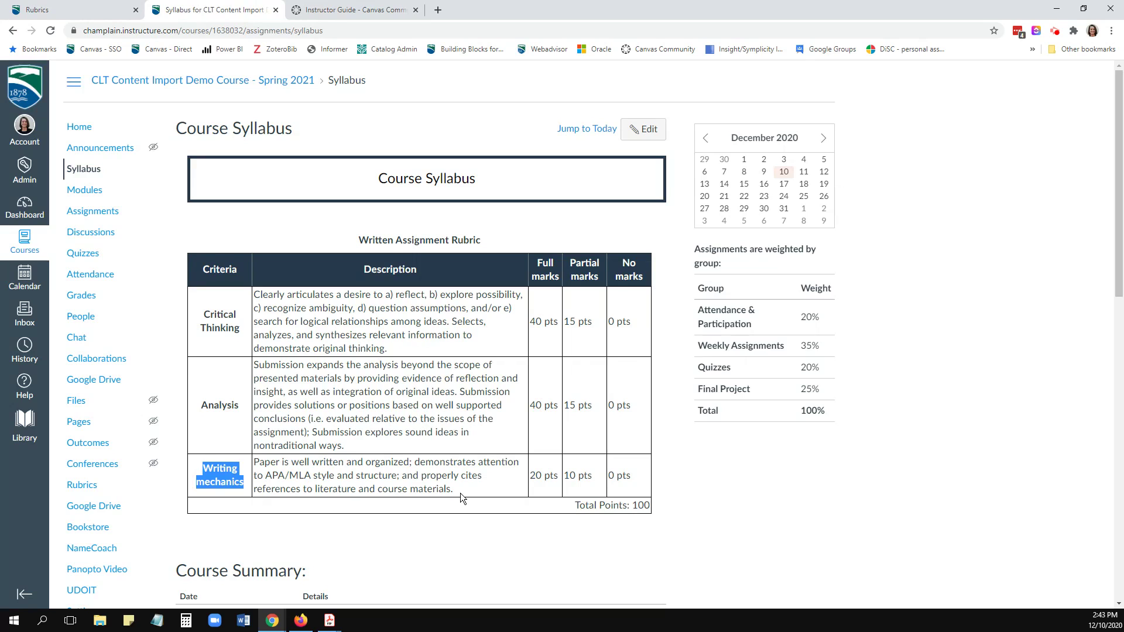
drag(454, 490, 255, 463)
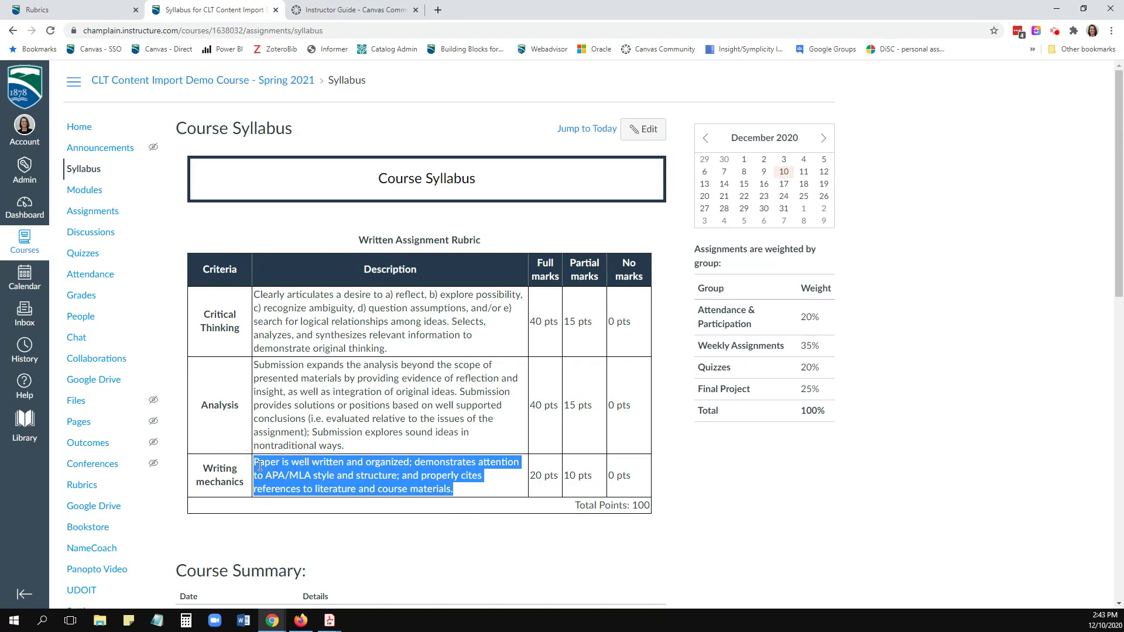
key(ctrl+c)
click(39, 10)
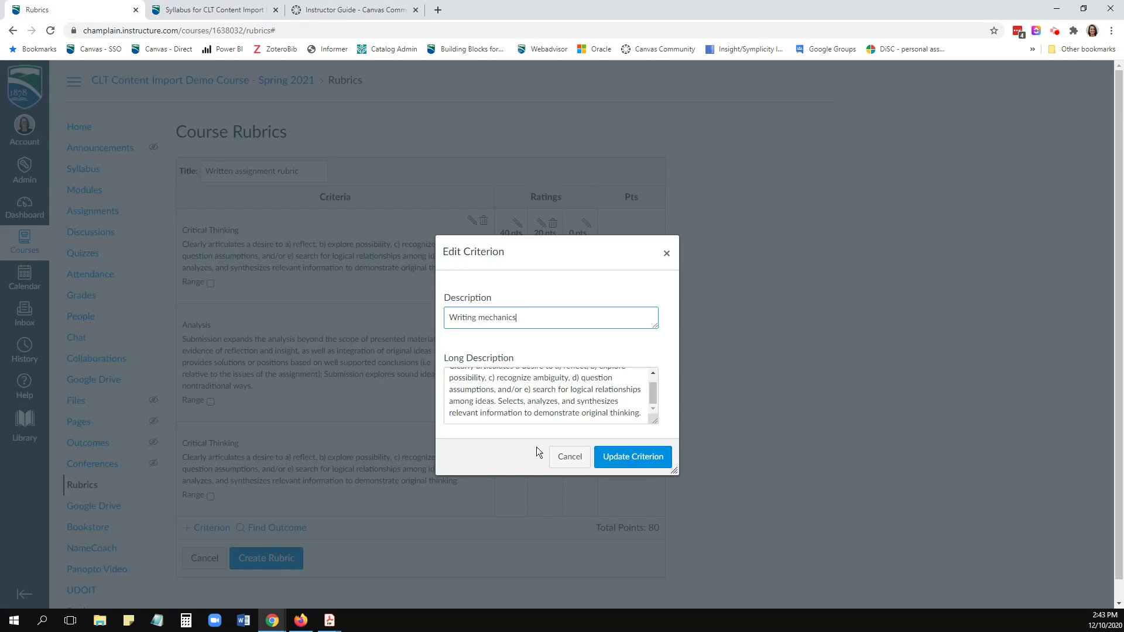
triple_click(514, 399)
key(ctrl+v)
click(633, 456)
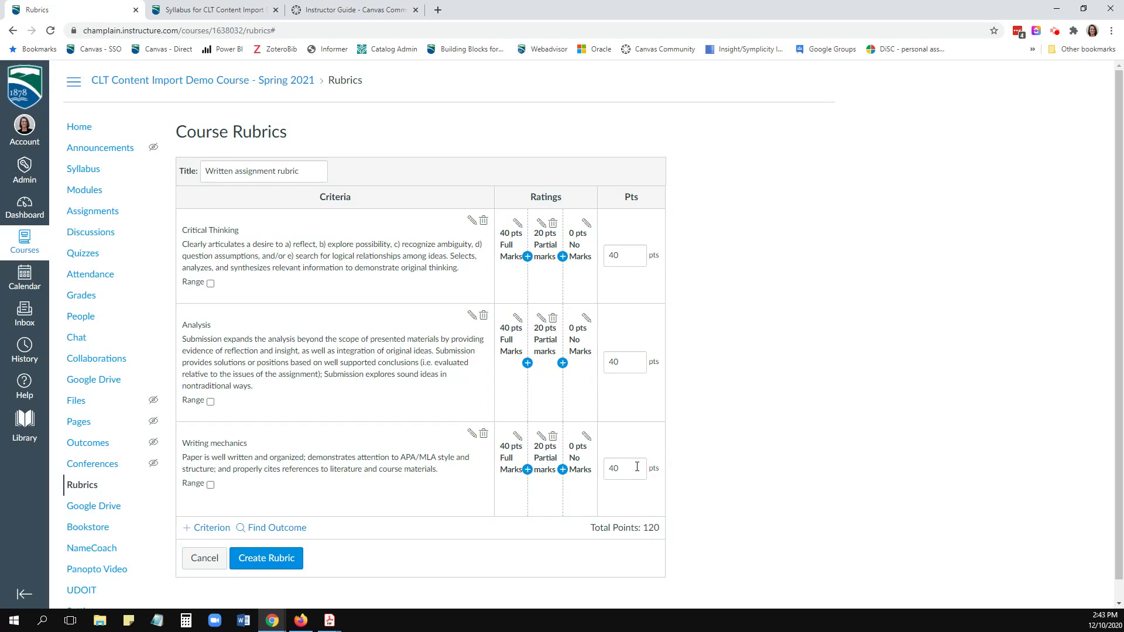
Step: Set the Writing mechanics criterion to 20 points
click(615, 468)
key(BackSpace)
key(BackSpace)
text(2)
click(629, 501)
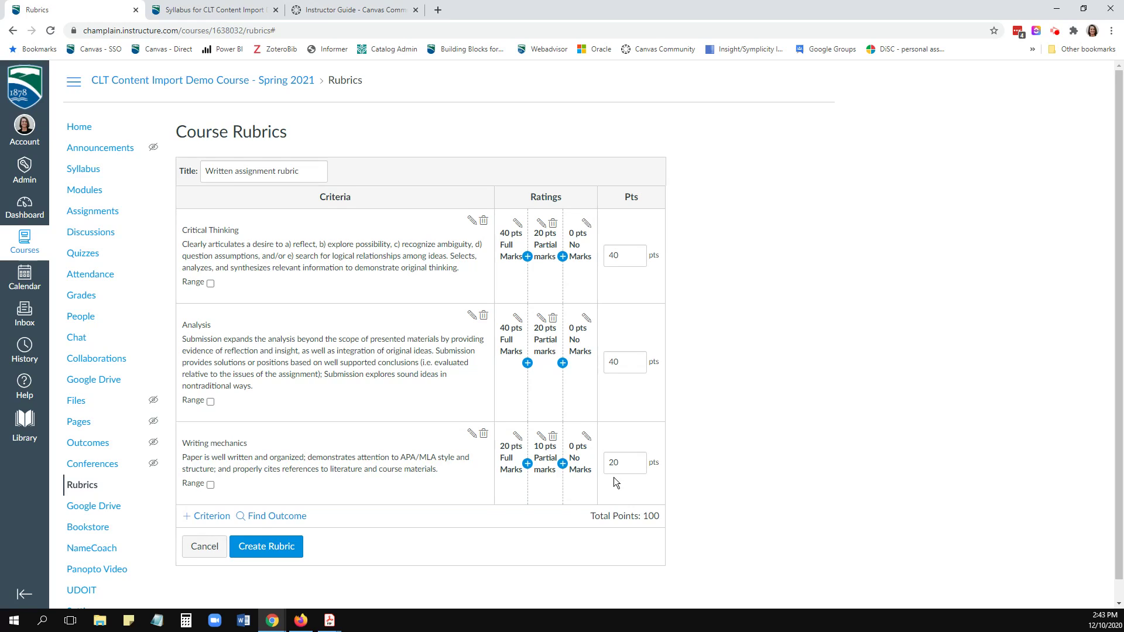
scroll(614, 478, down, 1)
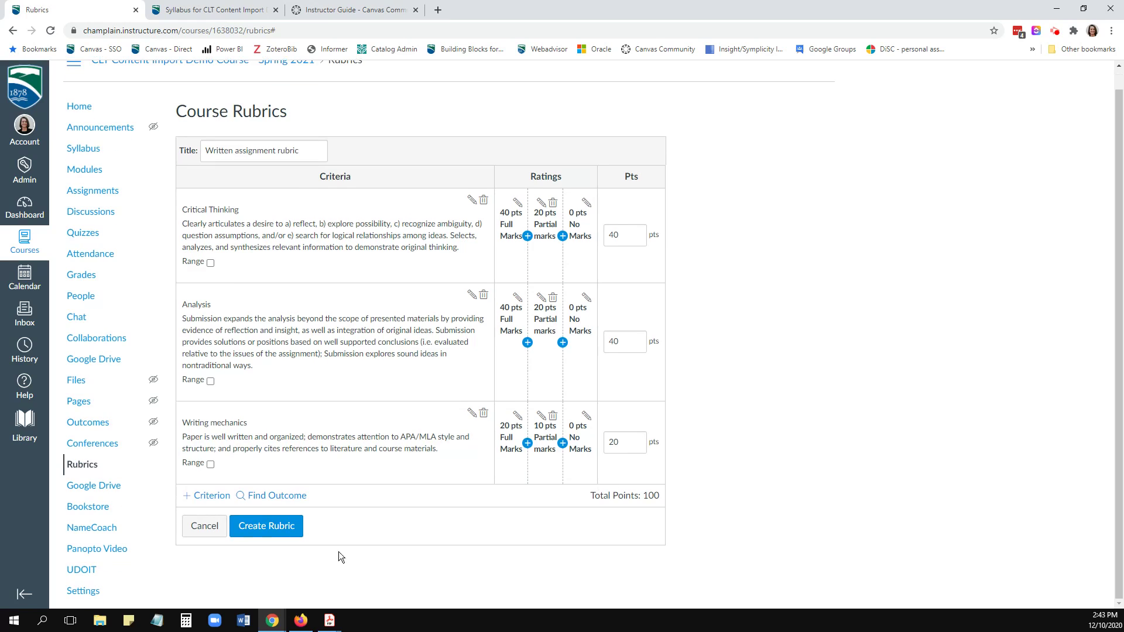
Step: Create the rubric with its Critical Thinking, Analysis and Writing mechanics criteria
click(260, 528)
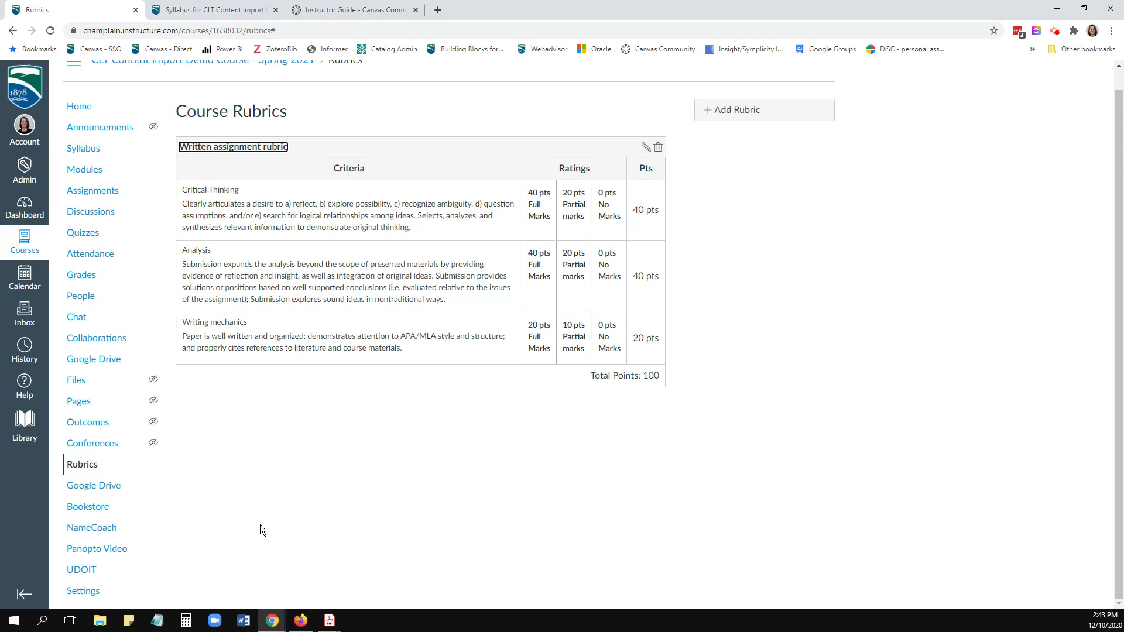
Step: Open Week 1 Assignment from the Assignments list and add a rubric to it
click(89, 192)
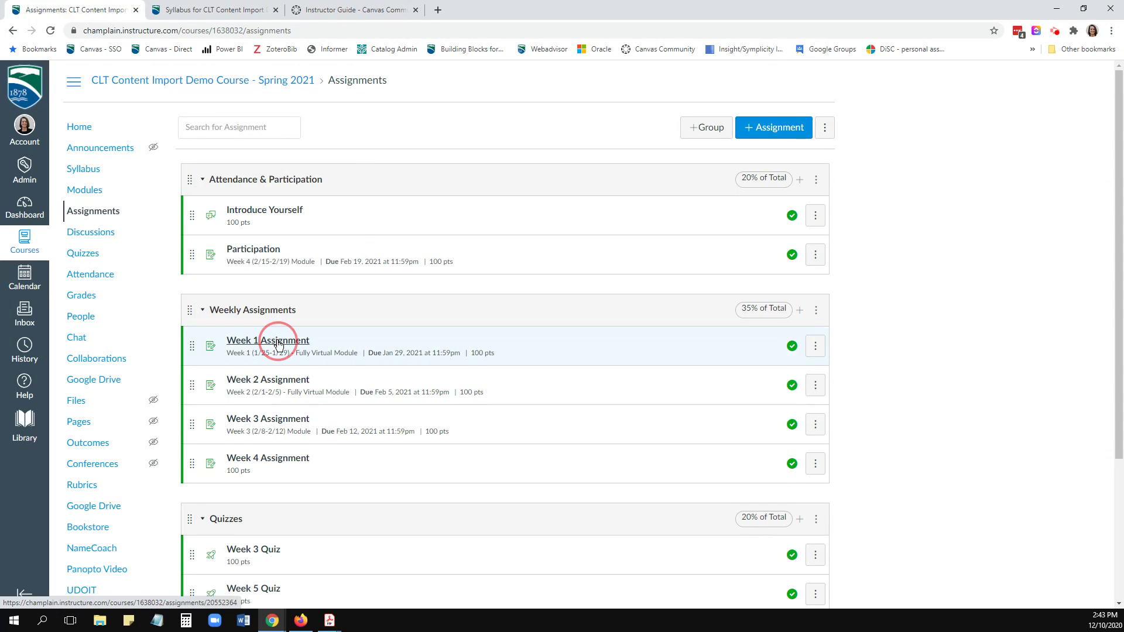
click(279, 340)
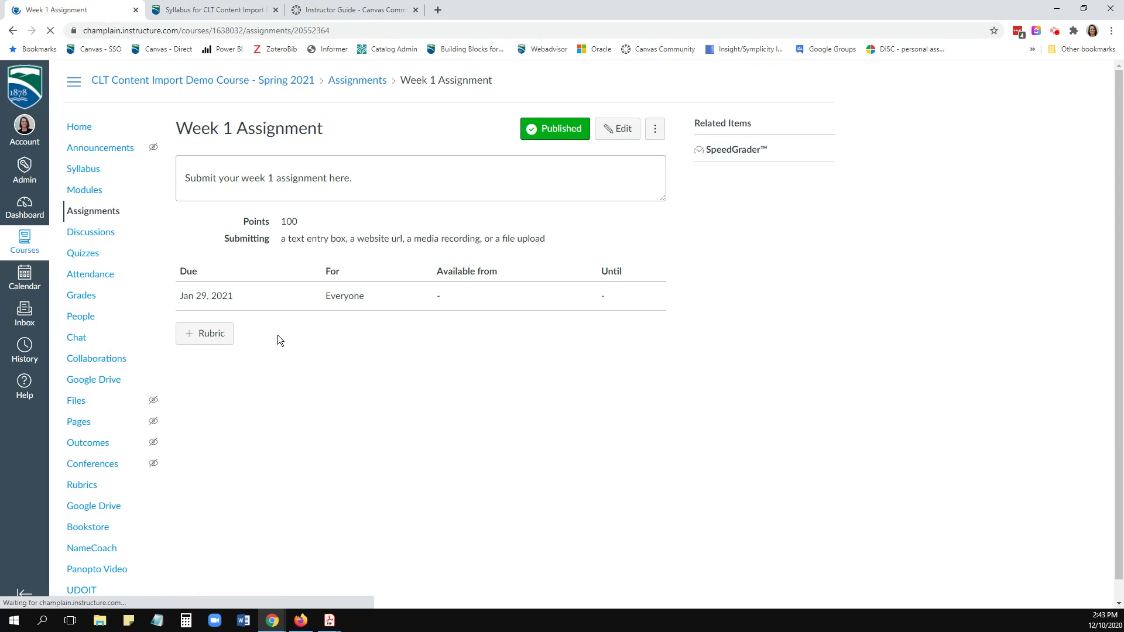
click(203, 333)
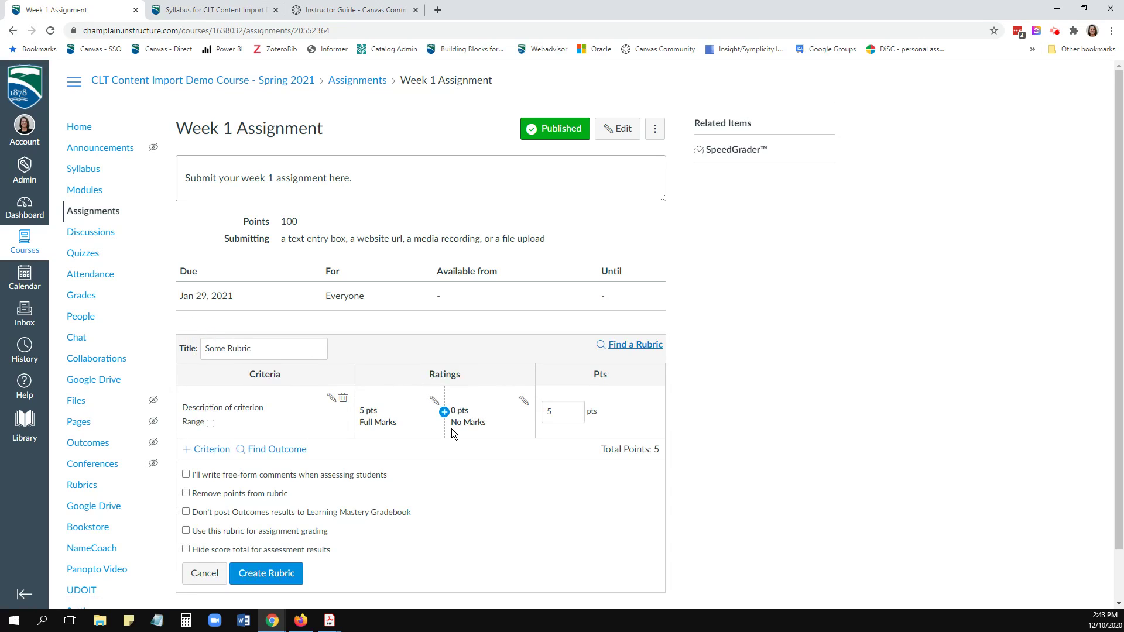
scroll(452, 428, down, 1)
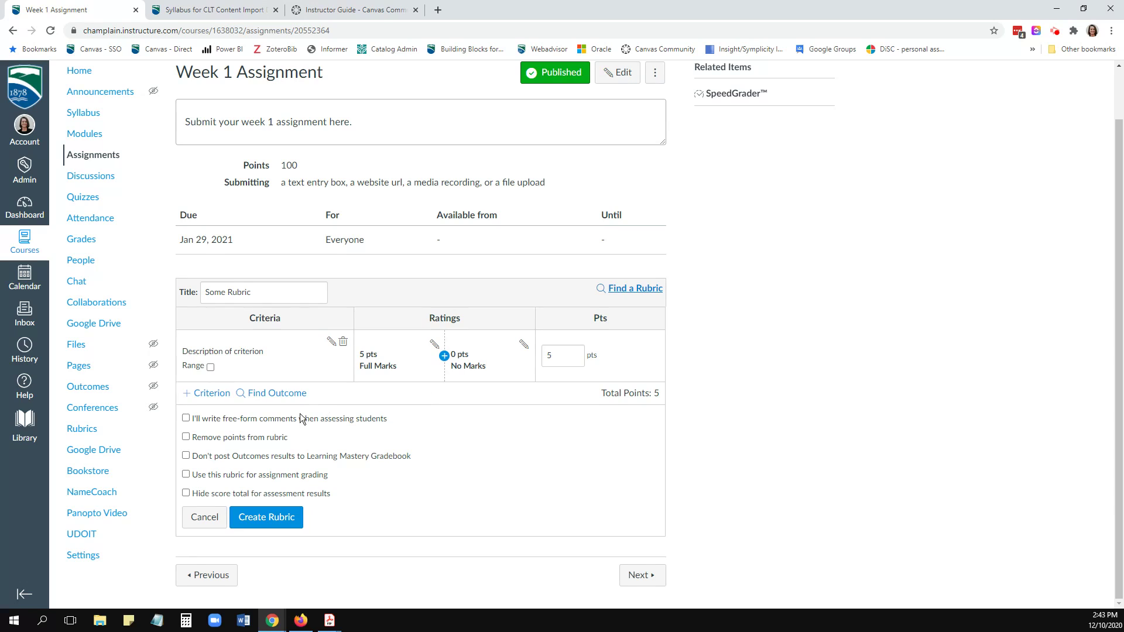
Step: Use Find a Rubric to pick 'Written assignment rubric' from CLT Content Import Demo Course
click(626, 287)
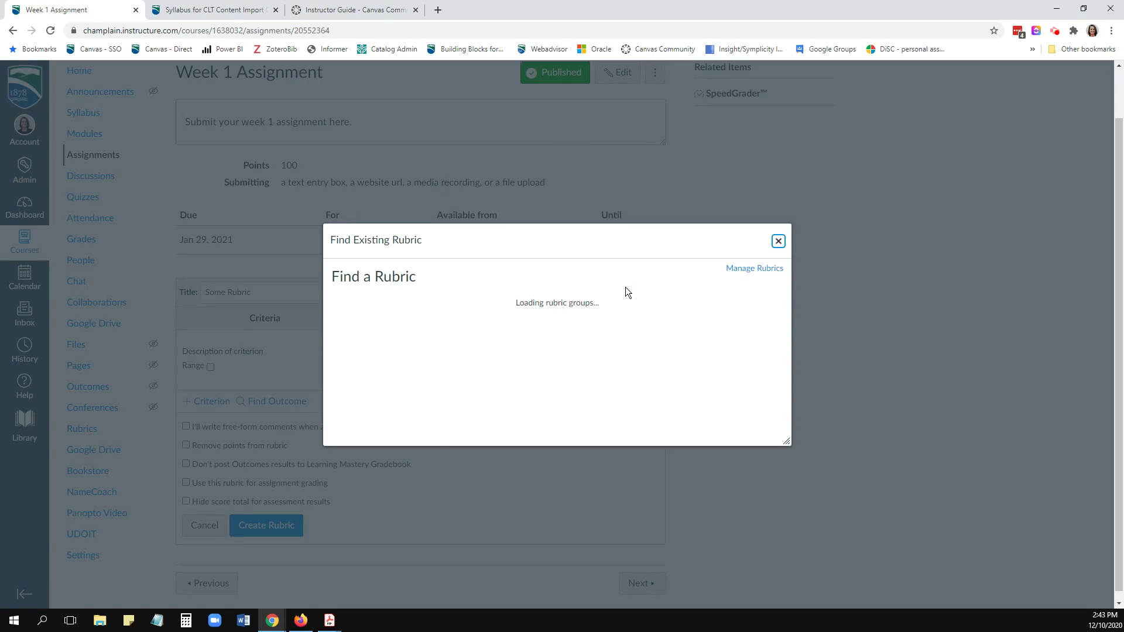
scroll(419, 367, up, 1)
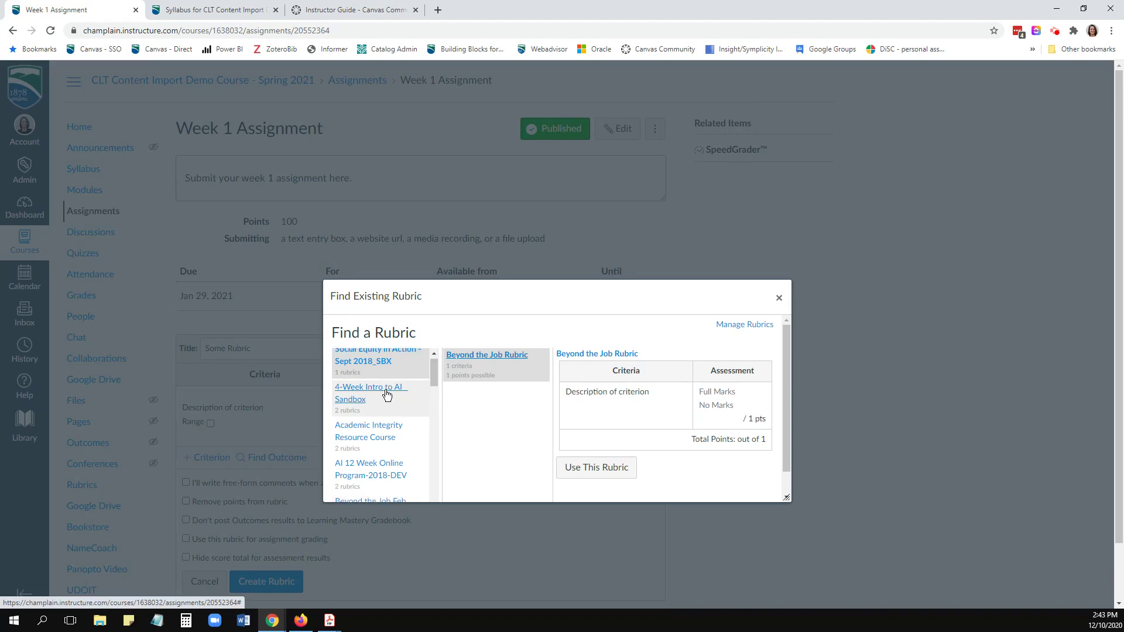
scroll(387, 395, down, 2)
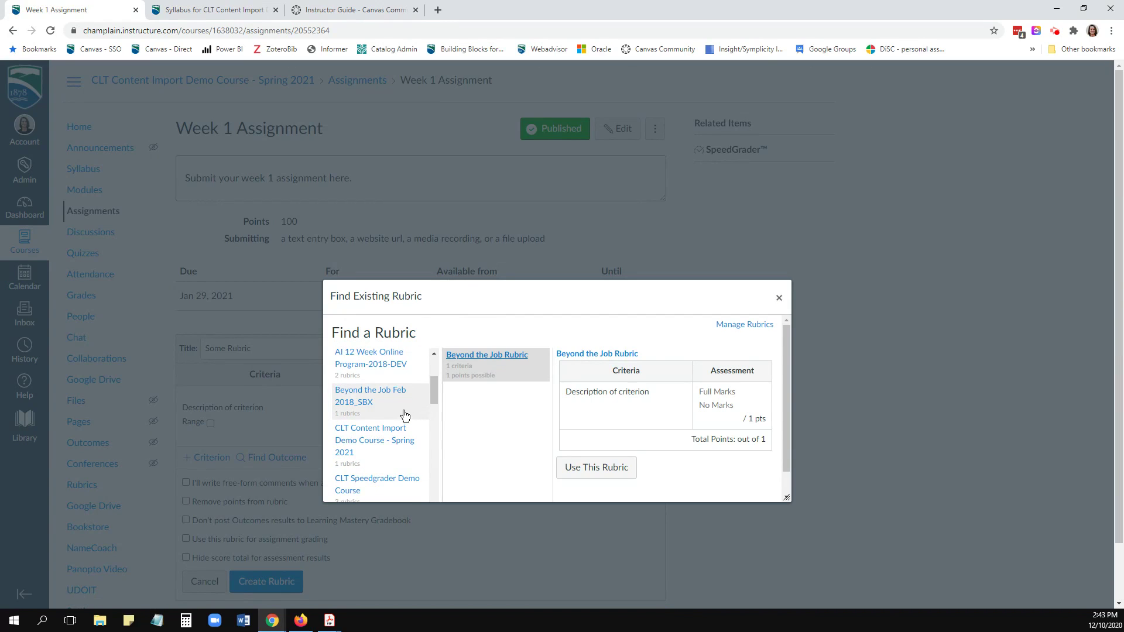
click(384, 446)
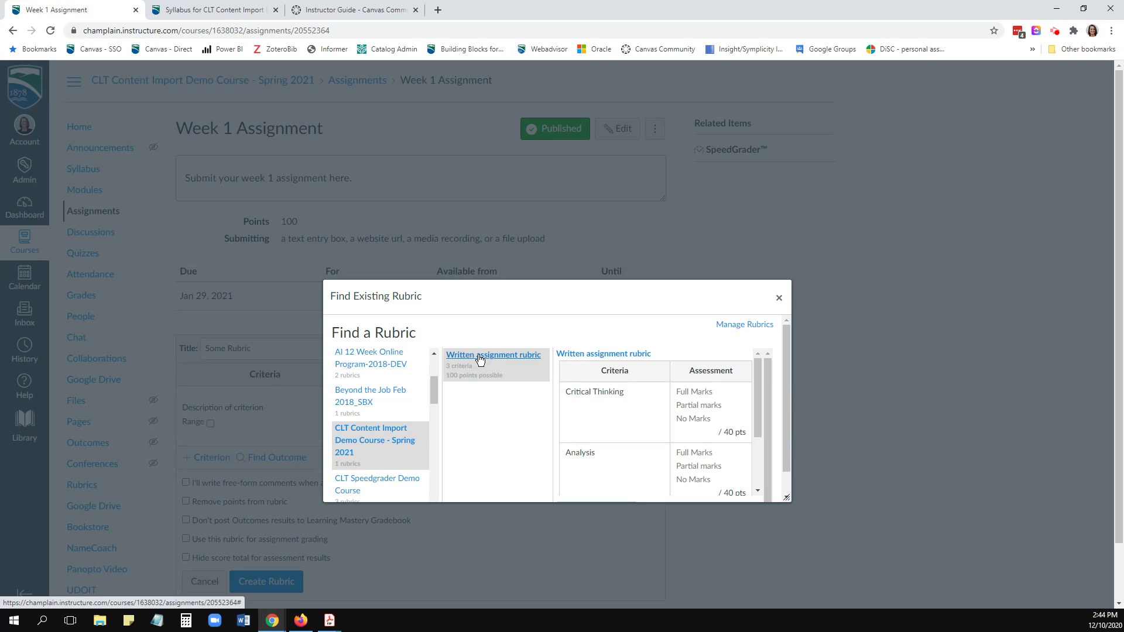
drag(787, 431, 790, 459)
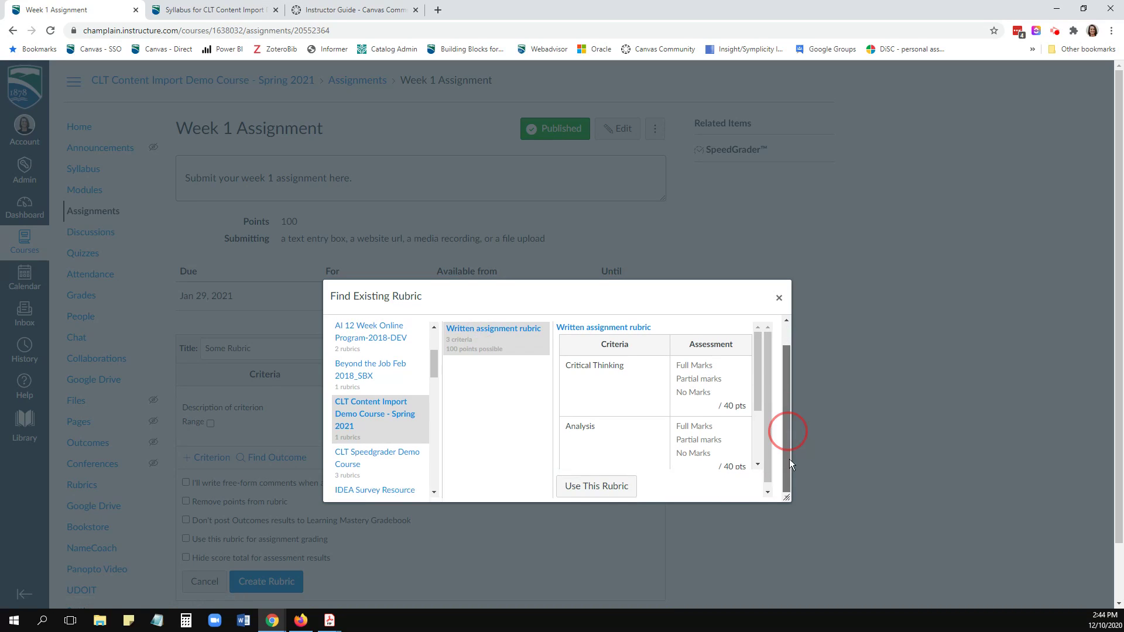
scroll(683, 469, down, 2)
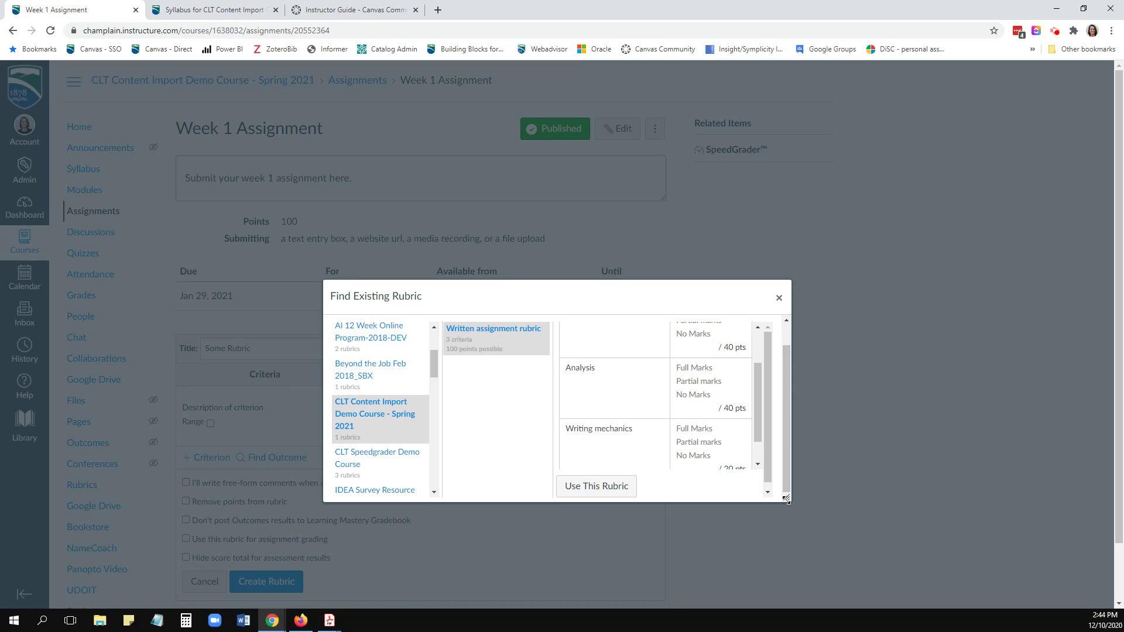
drag(787, 499, 790, 578)
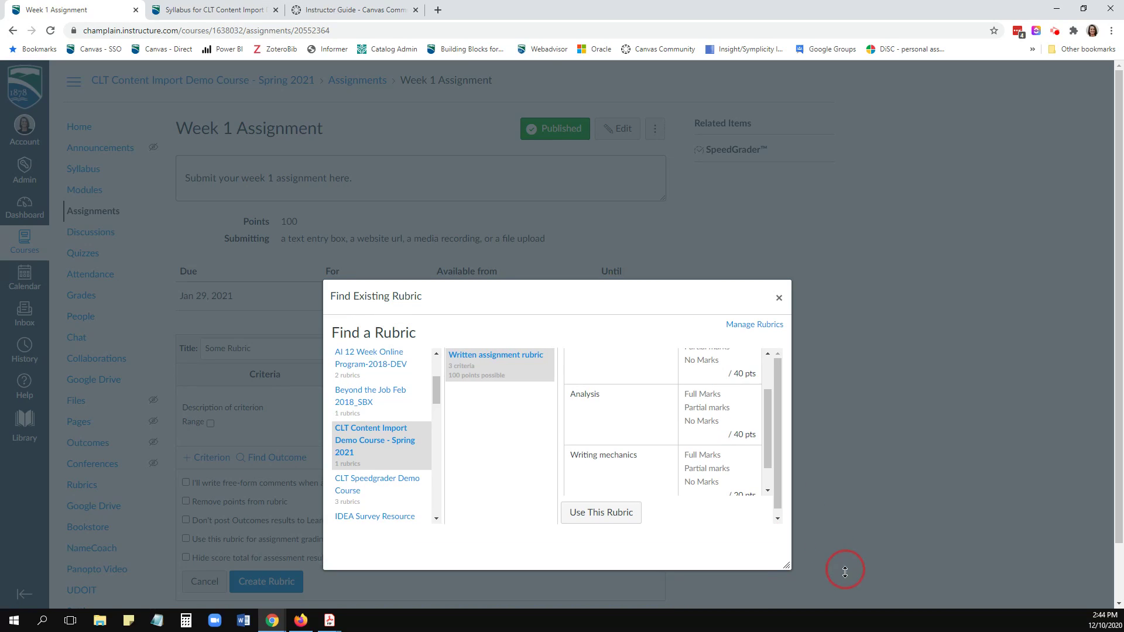
click(602, 513)
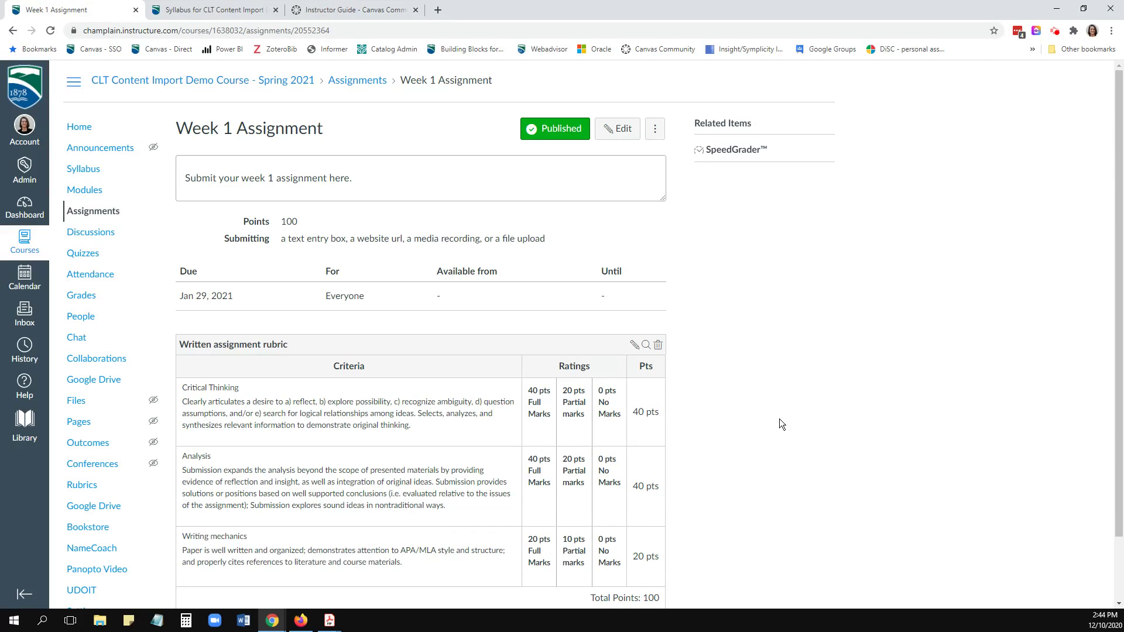
scroll(779, 419, down, 1)
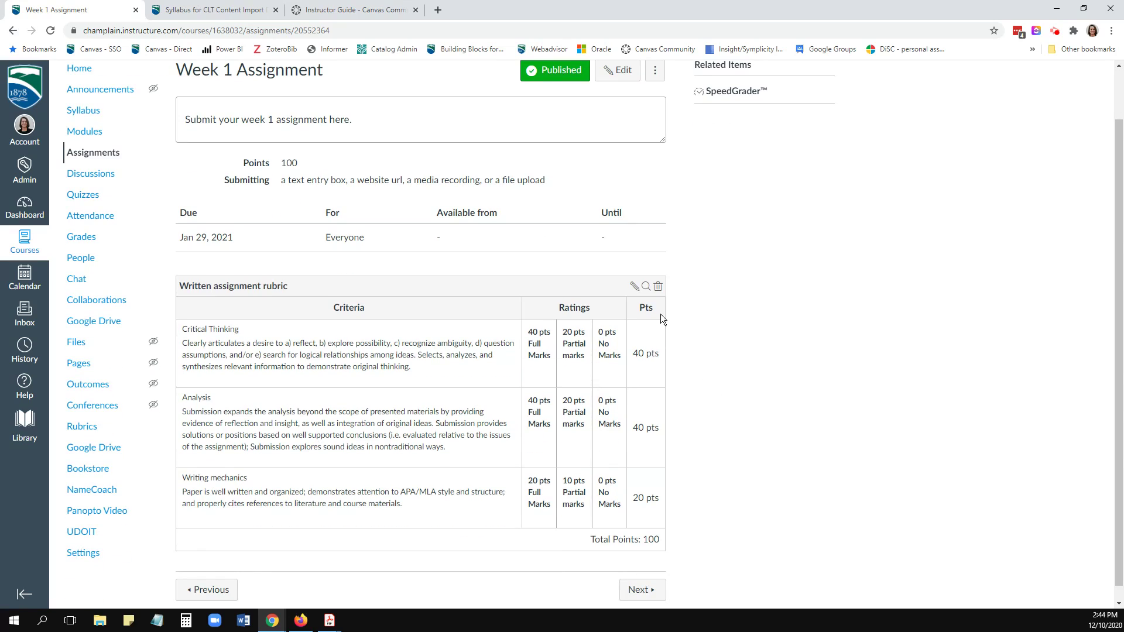
Step: Turn on 'Use this rubric for assignment grading' for the Written assignment rubric and update it
click(634, 286)
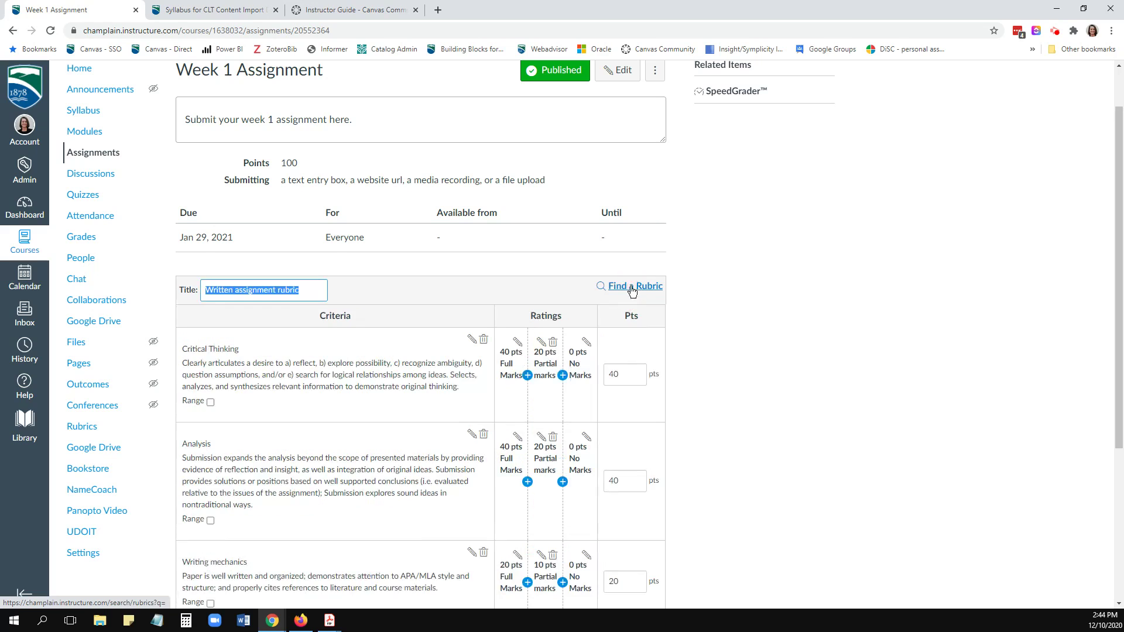
scroll(722, 427, down, 3)
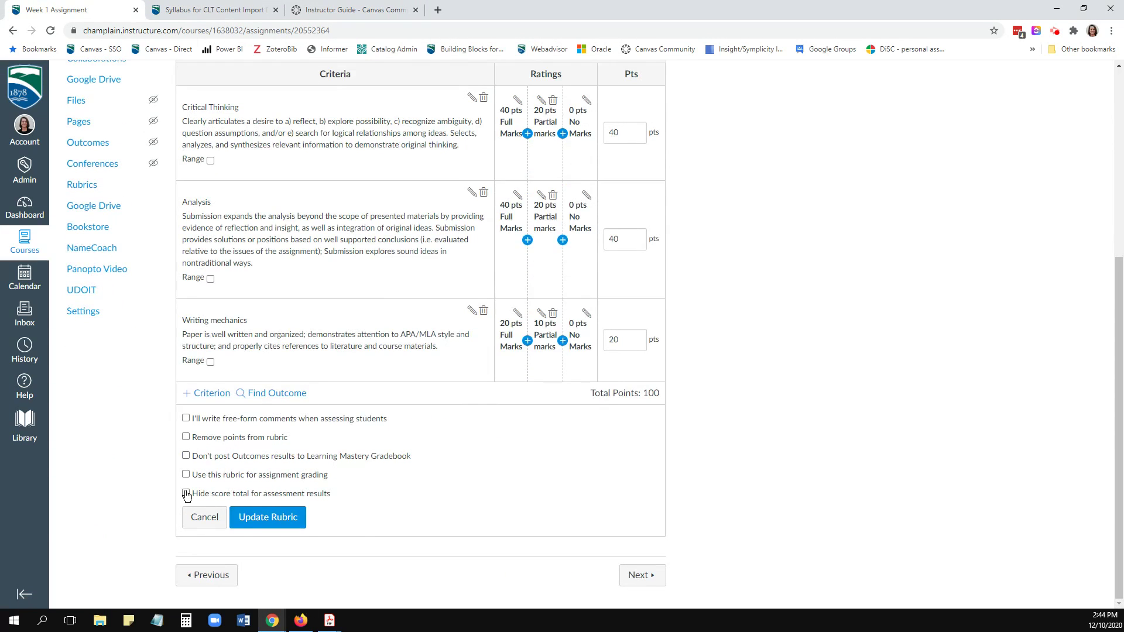
click(186, 475)
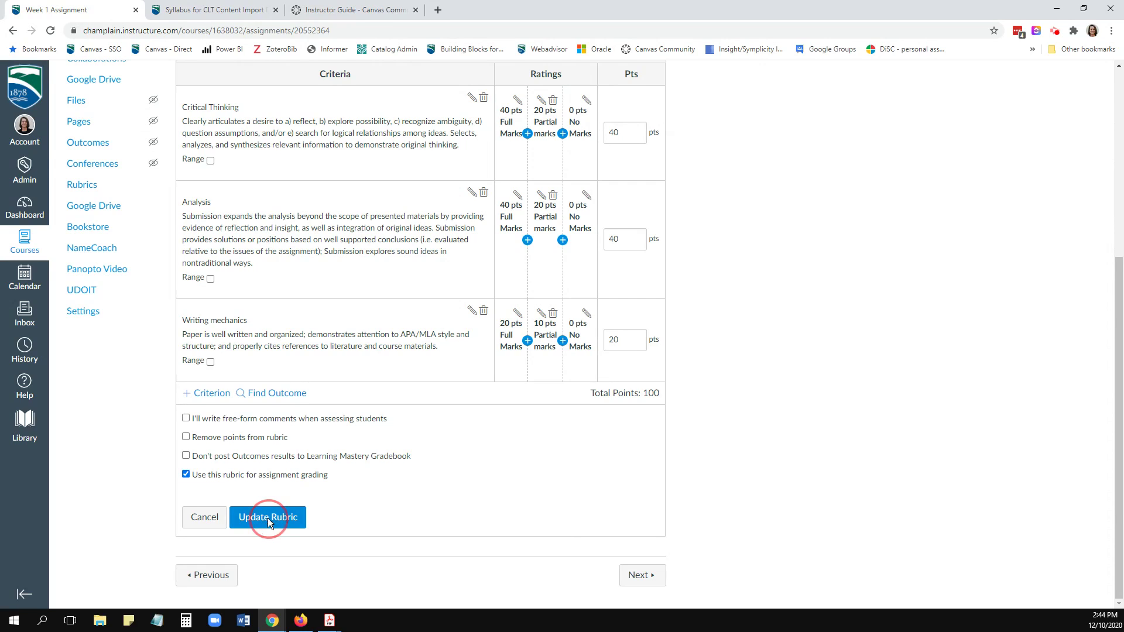
click(268, 518)
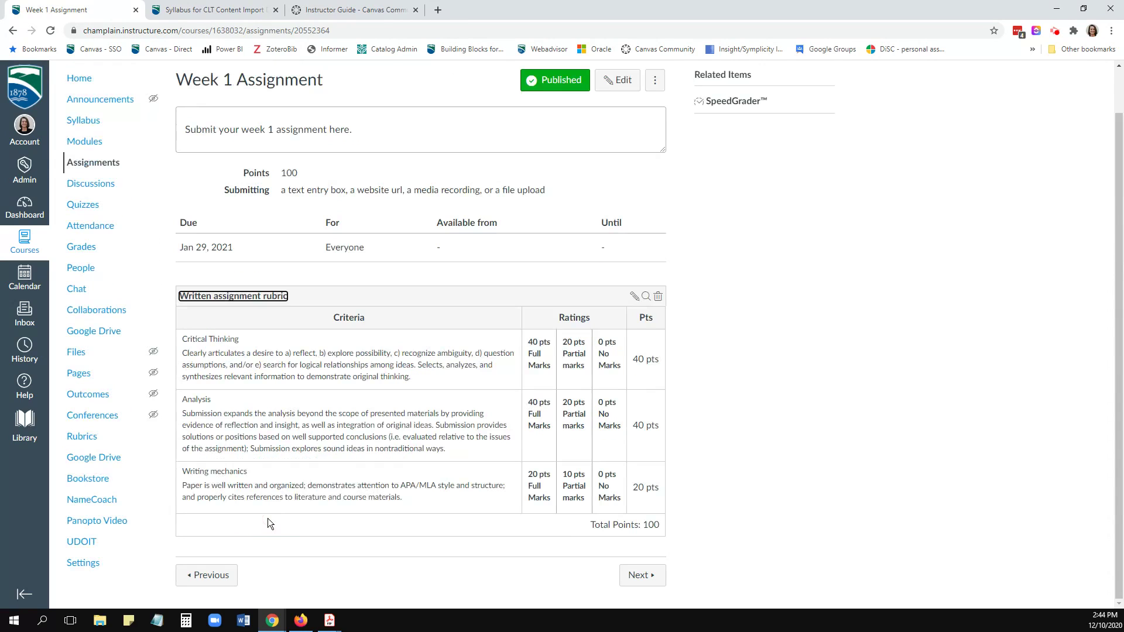
Step: Open the Introduce Yourself discussion and start a new rubric from its actions menu
click(91, 184)
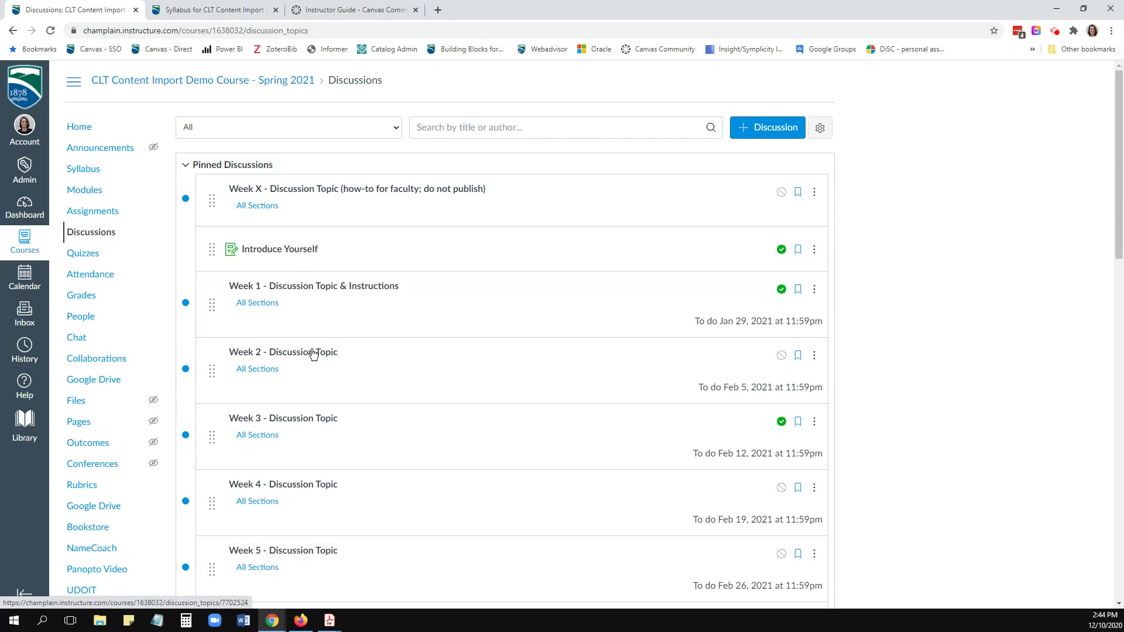
scroll(309, 291, down, 1)
click(296, 192)
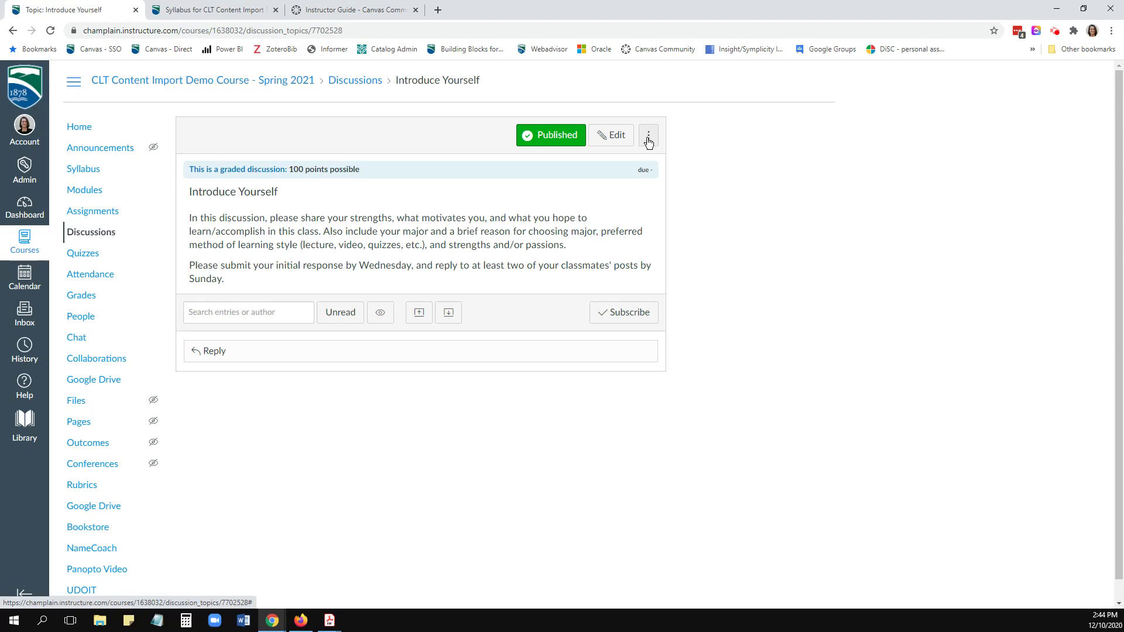
click(649, 138)
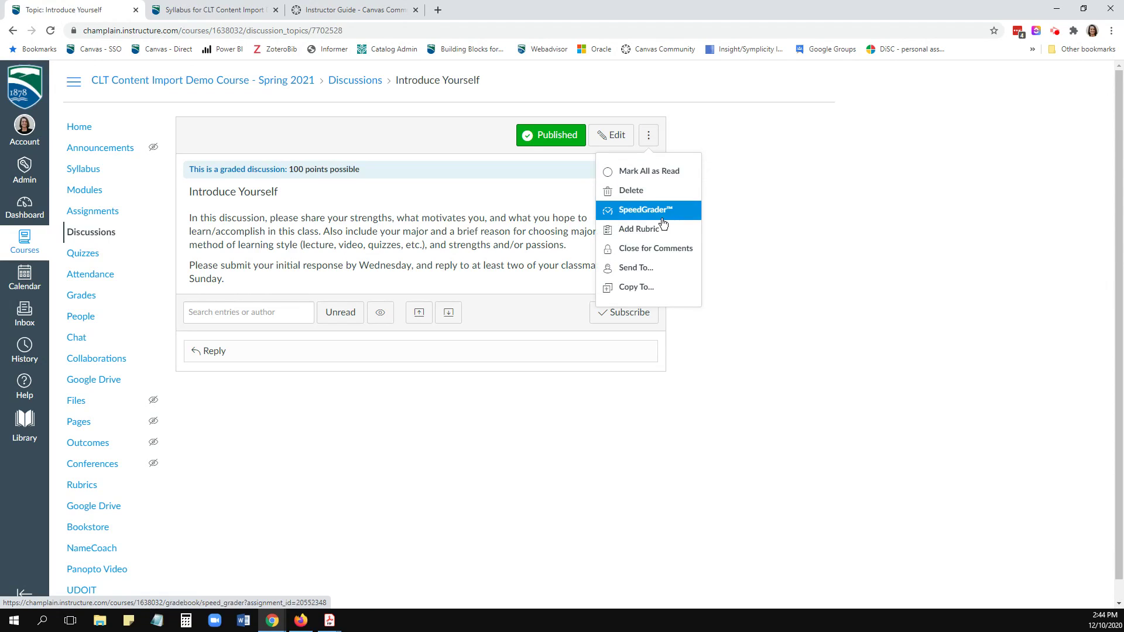
click(647, 229)
scroll(594, 400, down, 1)
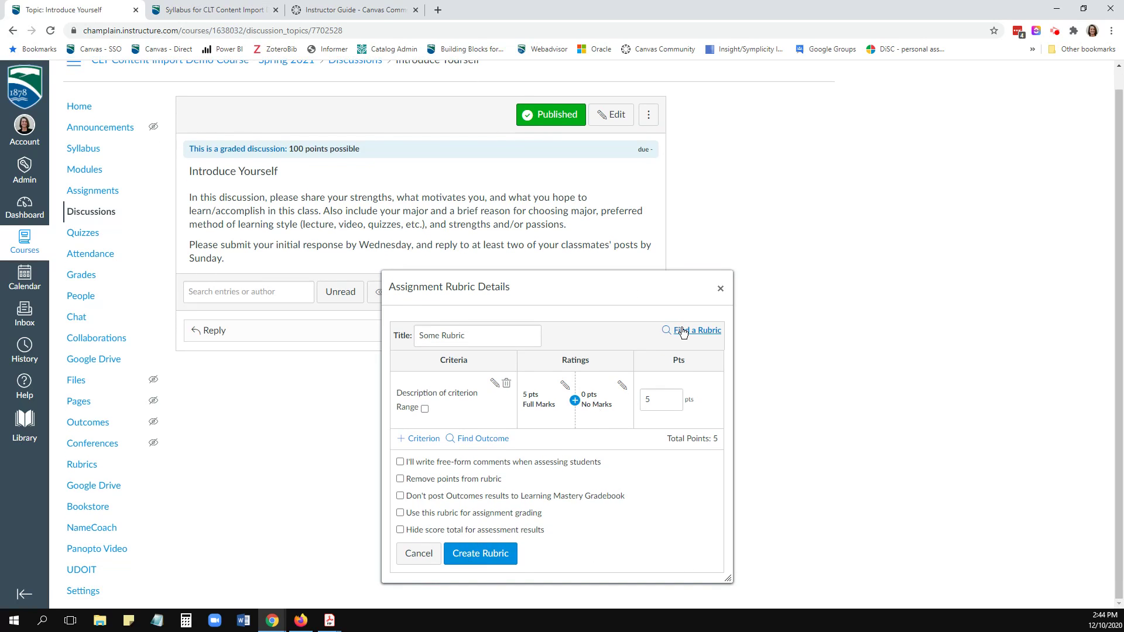
Step: Attach the Written assignment rubric from CLT Content Import Demo Course to the discussion
click(683, 332)
scroll(411, 365, down, 5)
click(360, 326)
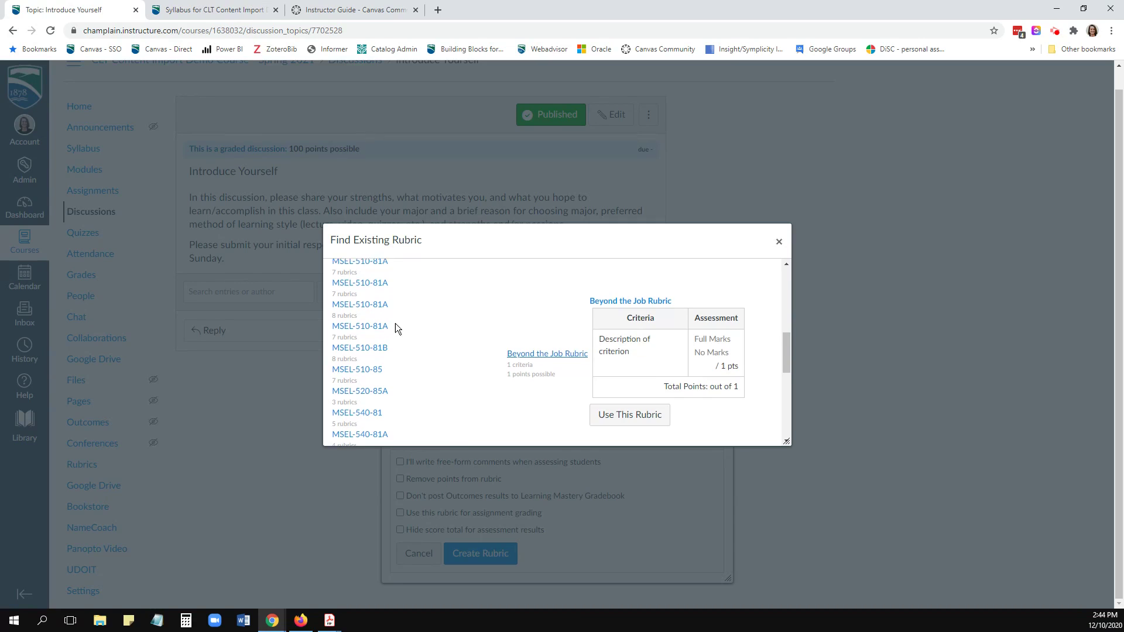
scroll(396, 323, up, 5)
click(380, 405)
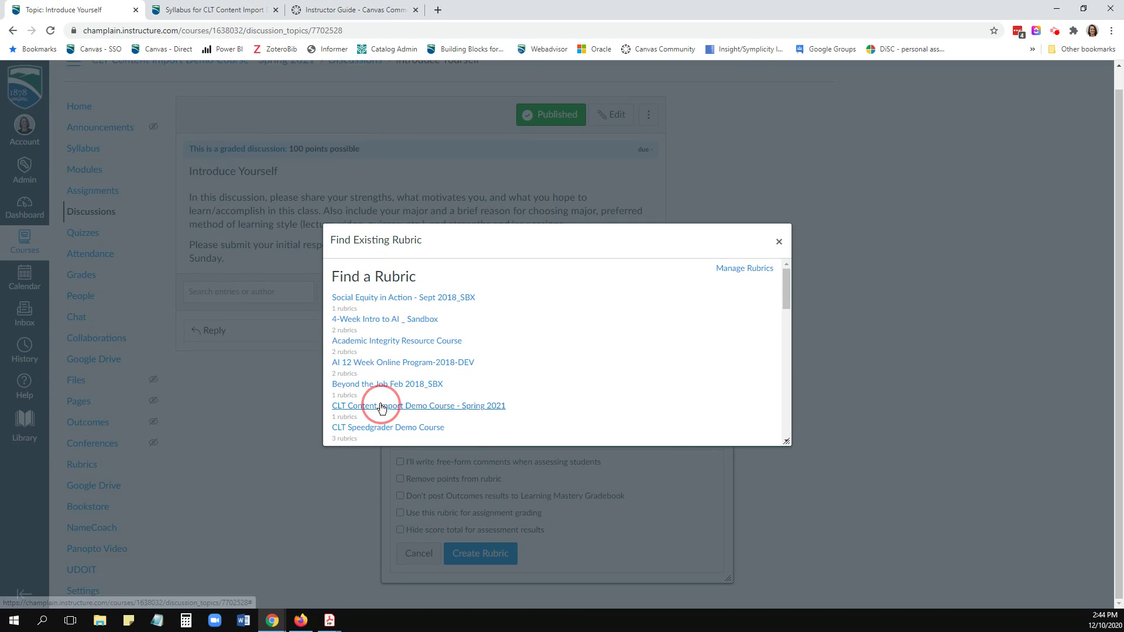
scroll(395, 351, down, 5)
scroll(648, 356, down, 3)
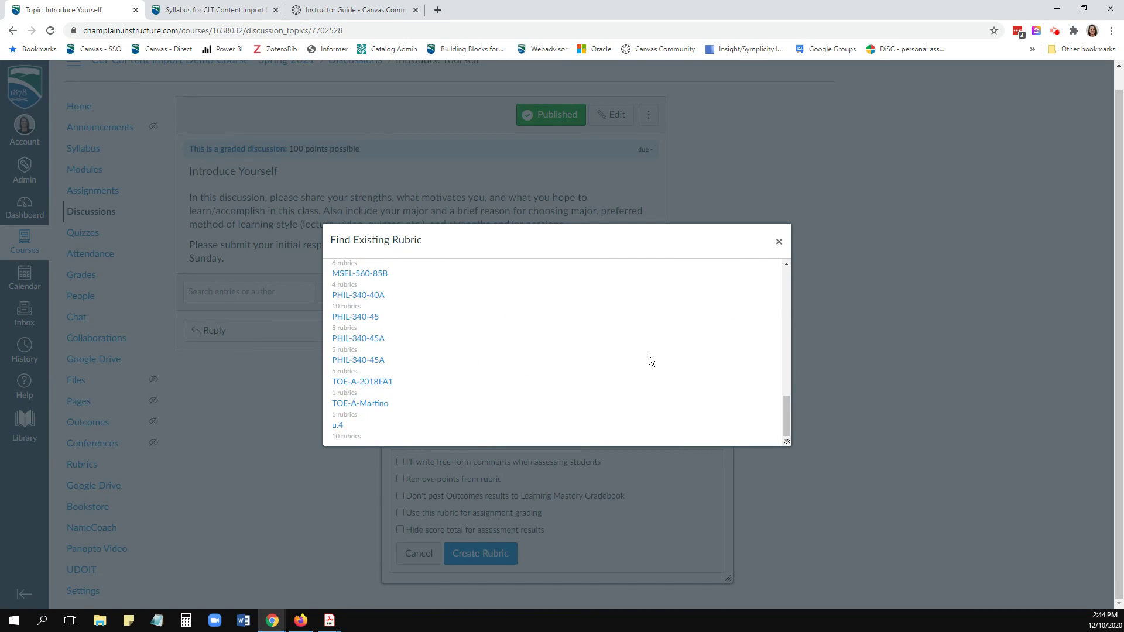
scroll(650, 354, down, 3)
click(664, 374)
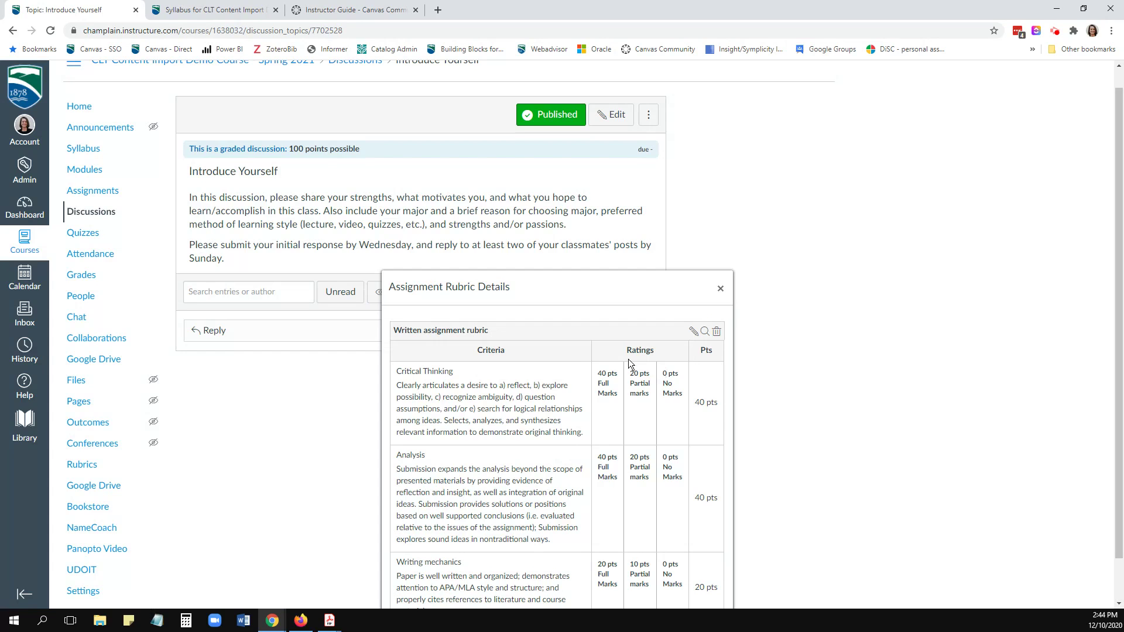
Step: Set the attached rubric to be used for grading, save it, and close the rubric window
click(693, 332)
scroll(540, 442, down, 8)
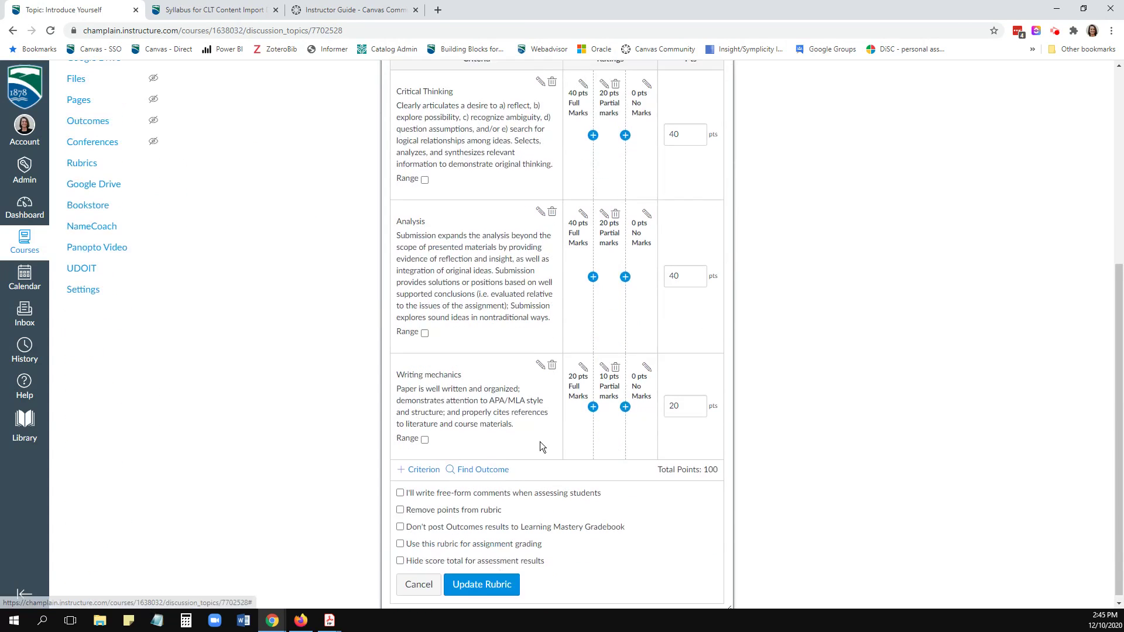
click(400, 538)
click(482, 579)
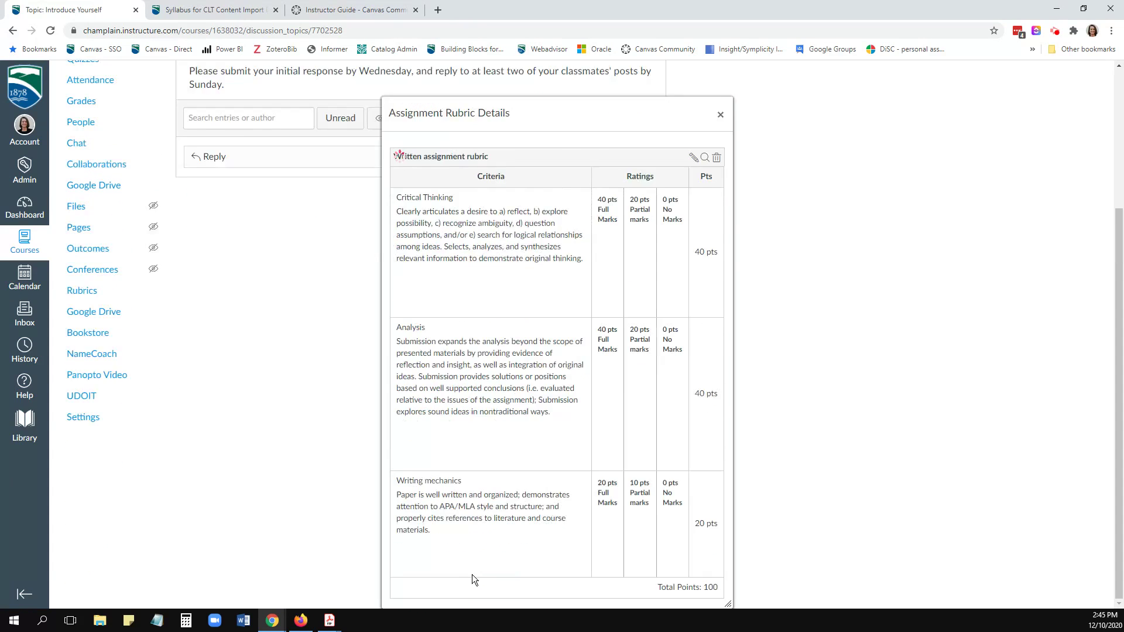
click(720, 242)
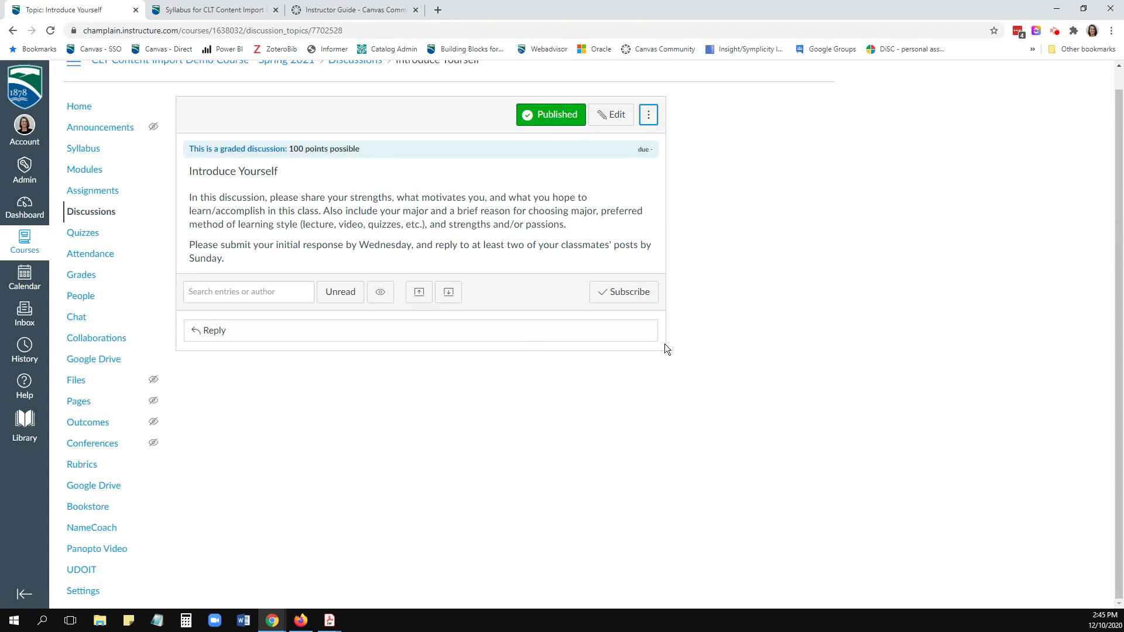